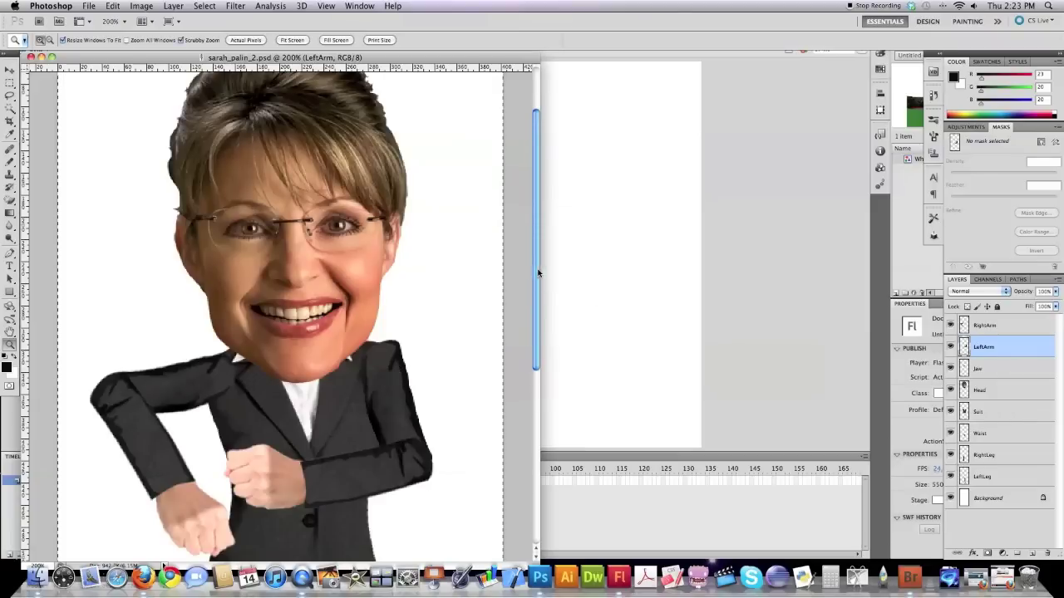
- Toggle the RightArm, Jaw and Suit layers off and on to preview each part separately
left_click_drag(538, 273, 542, 249)
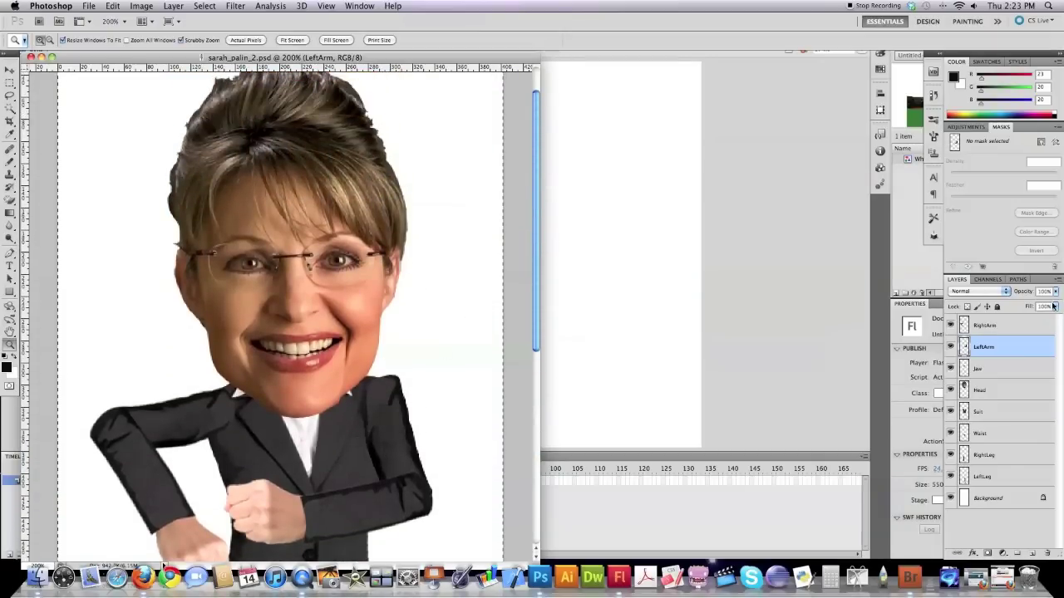
left_click(950, 325)
left_click(950, 325)
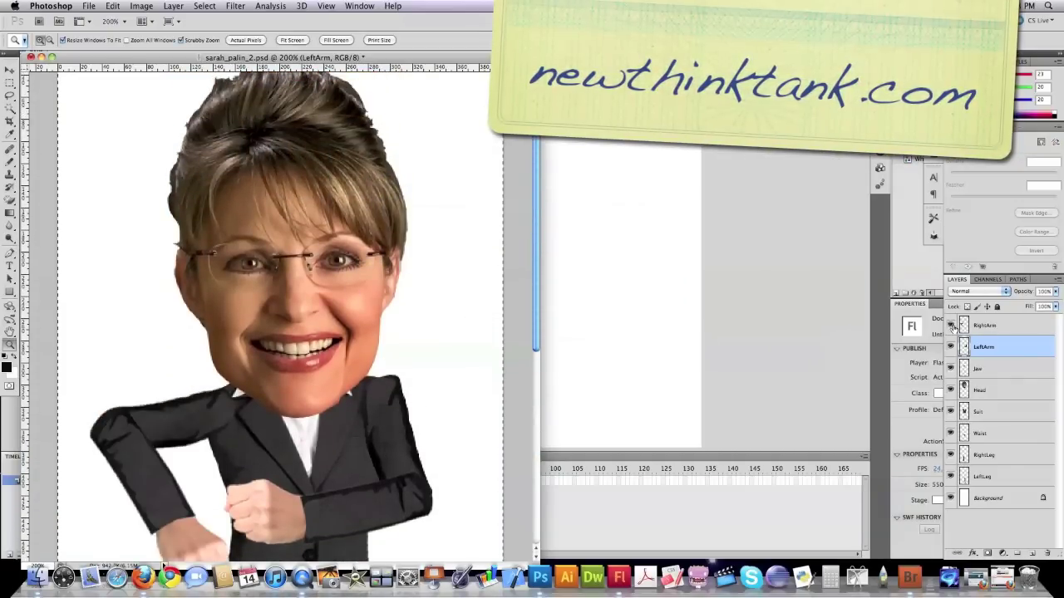
left_click_drag(542, 324, 538, 336)
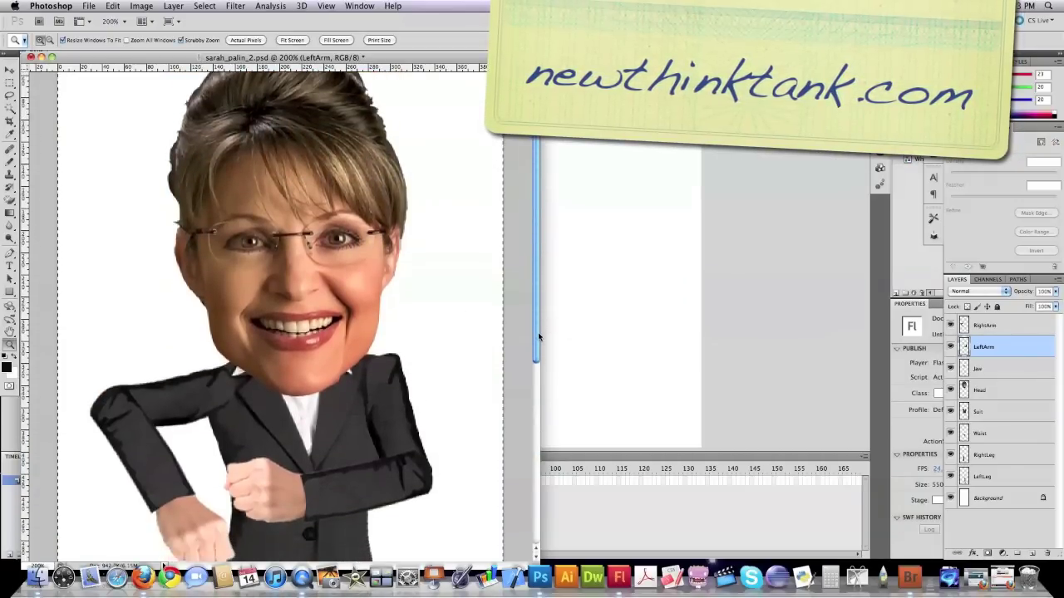
left_click(950, 368)
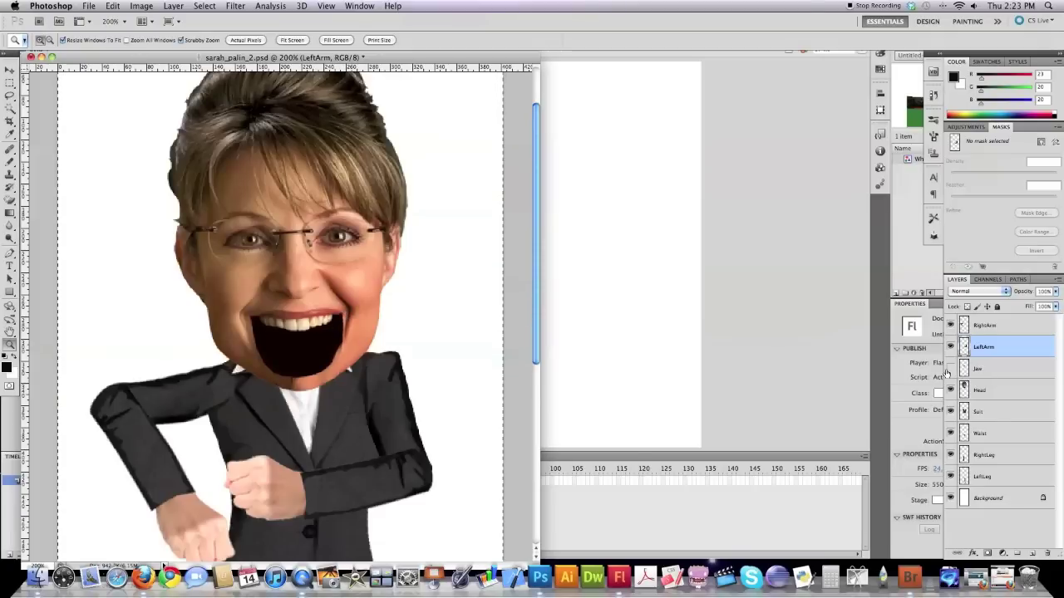
left_click(950, 368)
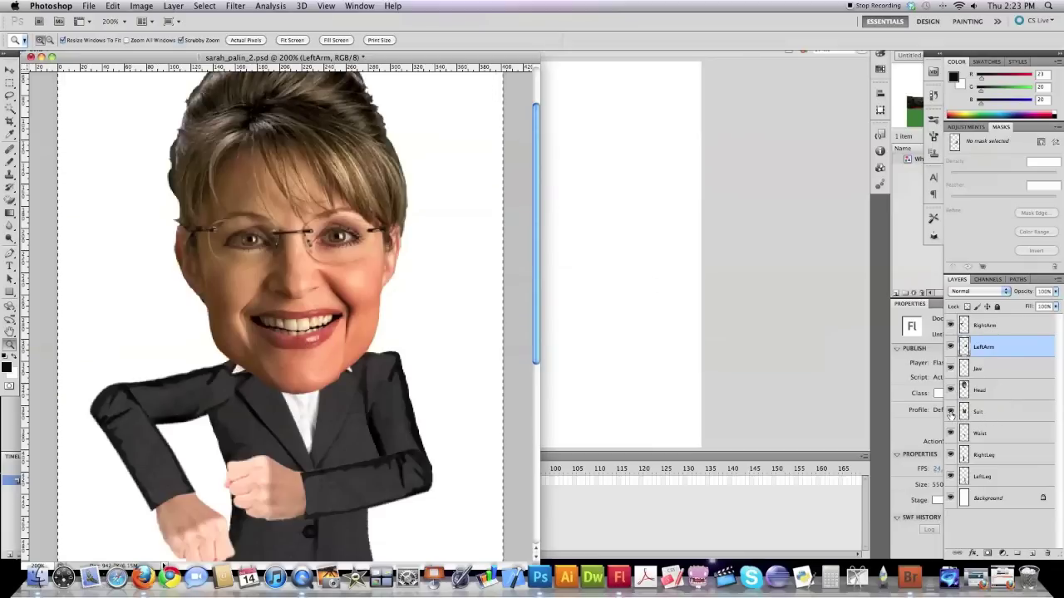
left_click(951, 412)
left_click(951, 412)
- Import sarah_palin_2.psd to the Library with all layers and expand its Assets folder
left_click(88, 5)
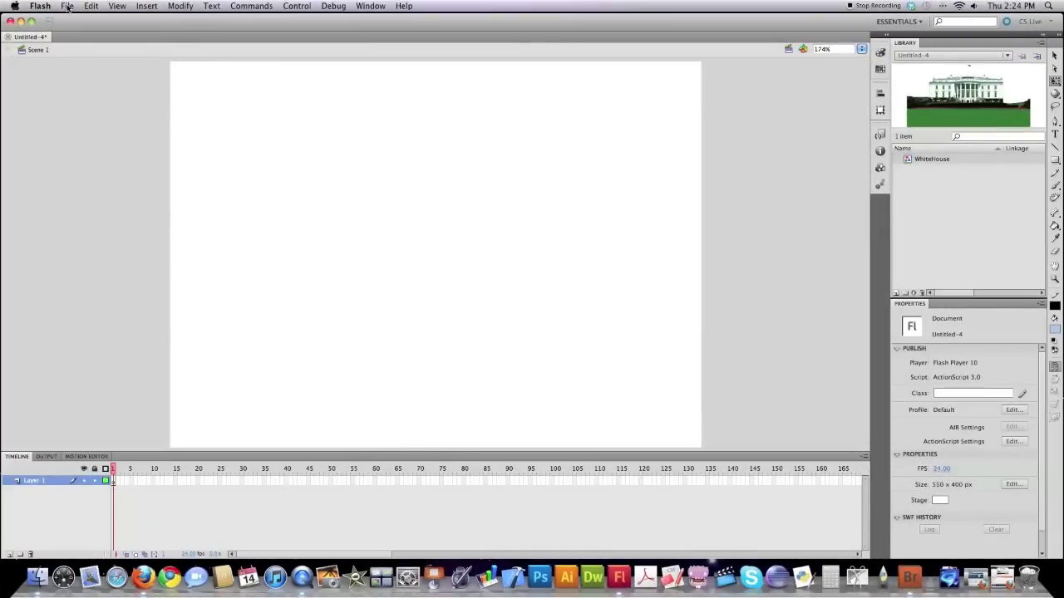
left_click(68, 6)
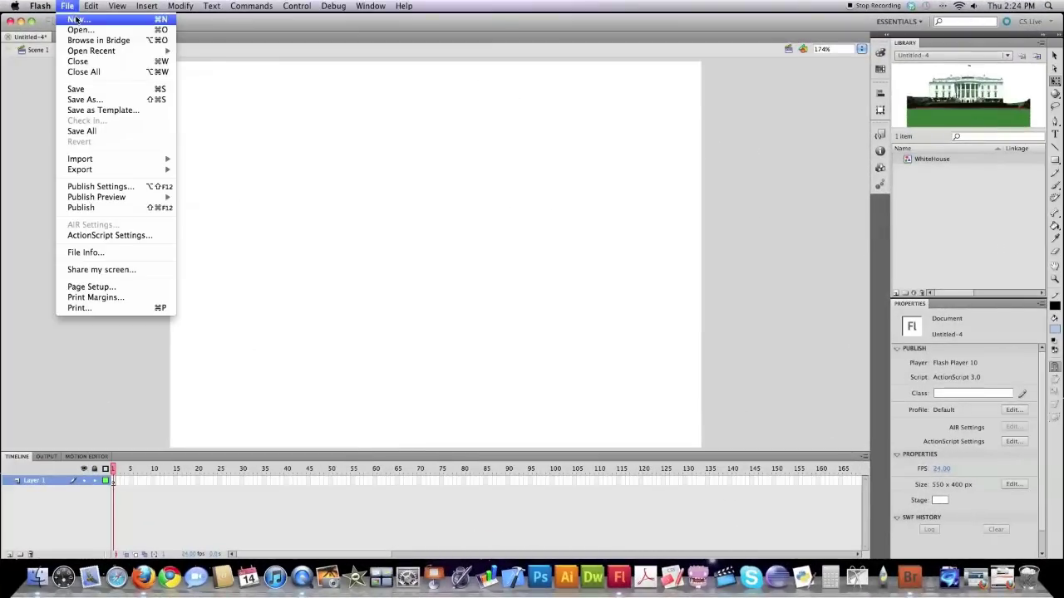
mouse_move(96, 160)
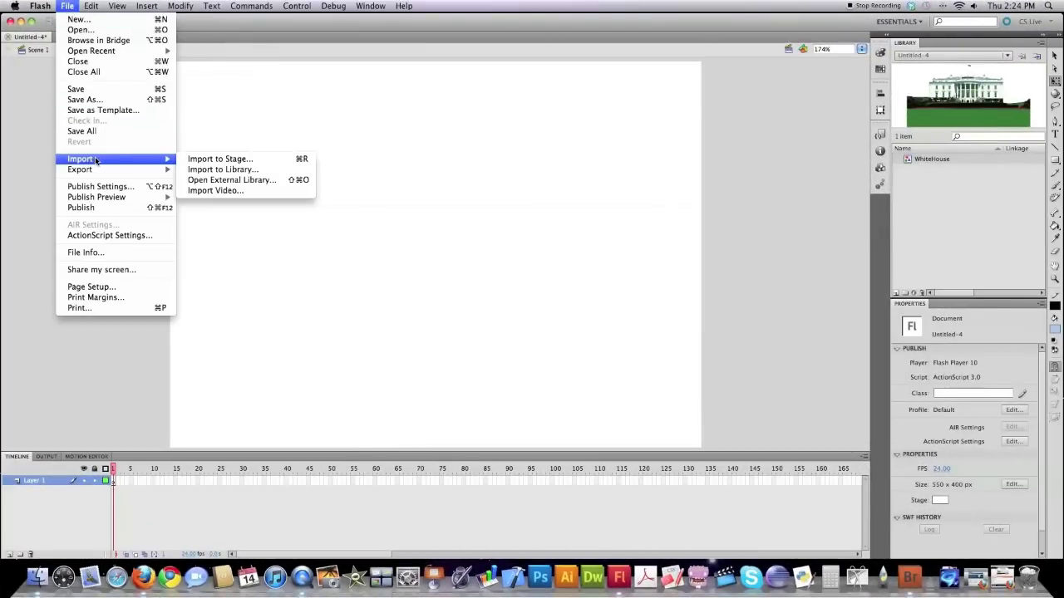
left_click(208, 169)
double_click(536, 182)
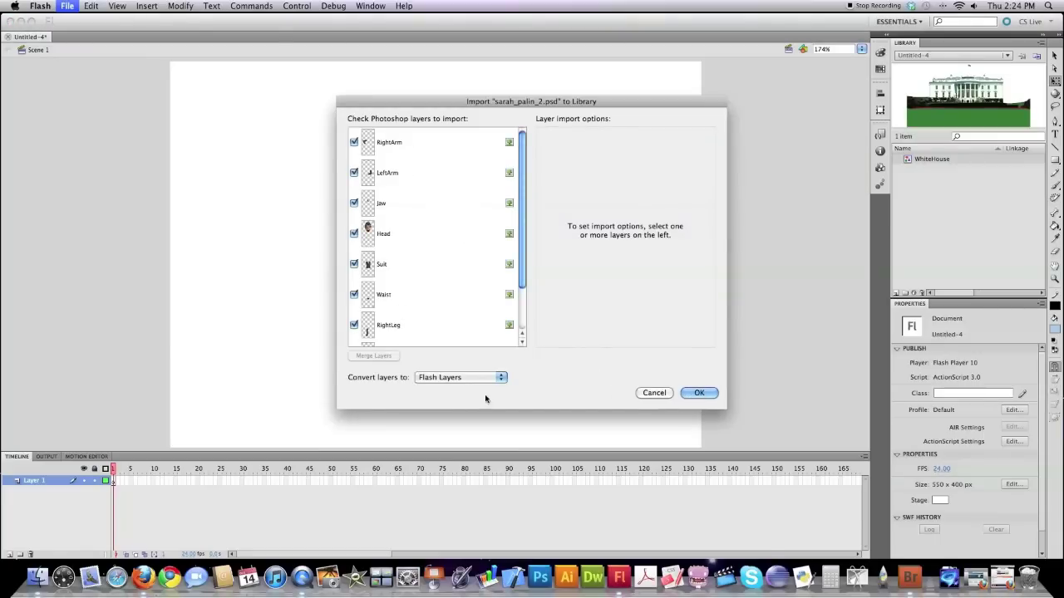
left_click(696, 393)
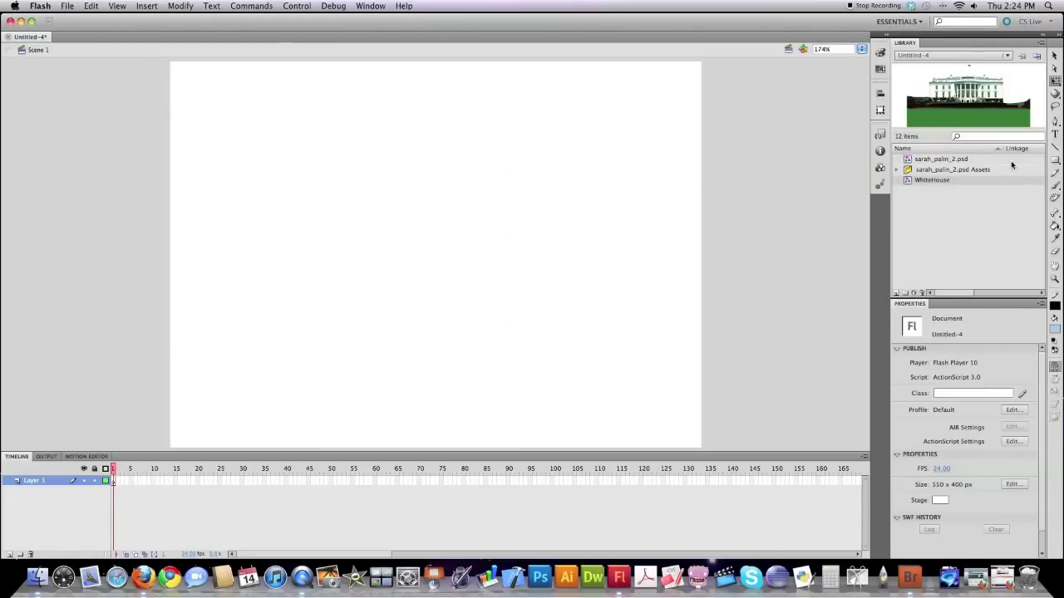
left_click(899, 169)
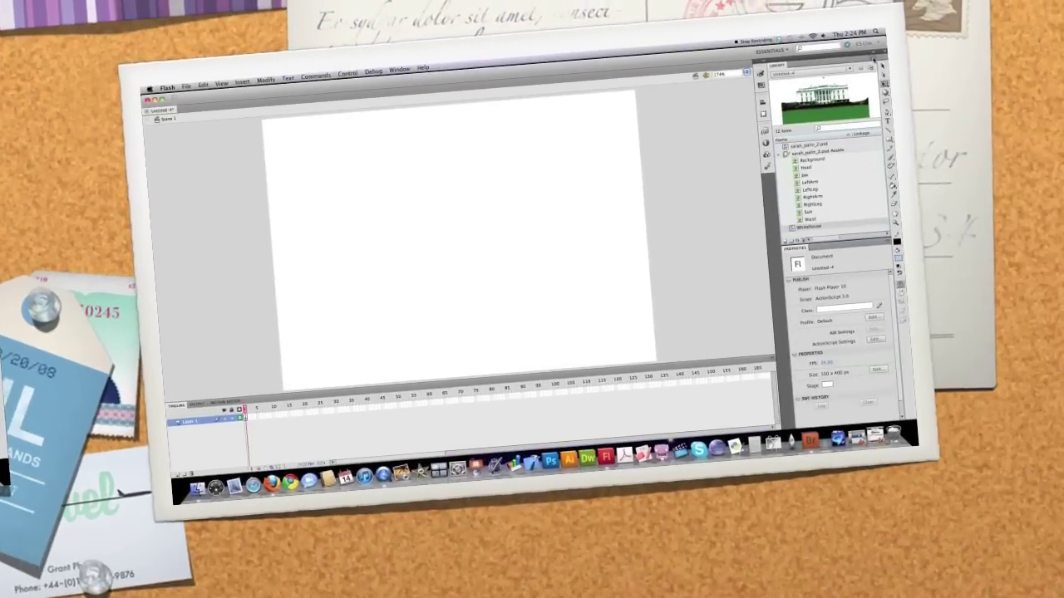
- Create a new Movie Clip symbol named Head in the Library
left_click(1042, 43)
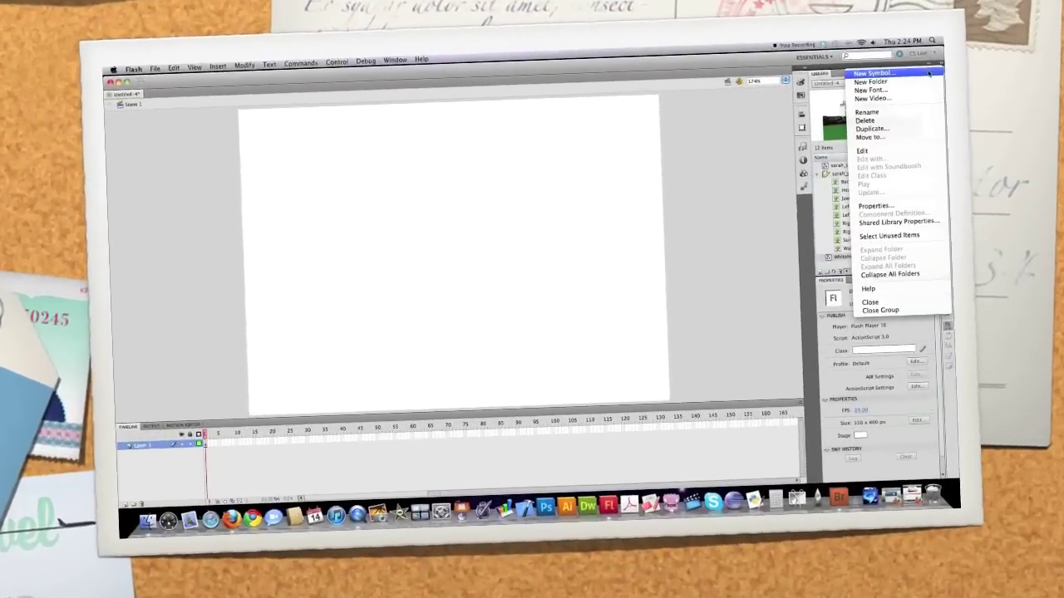
left_click(964, 43)
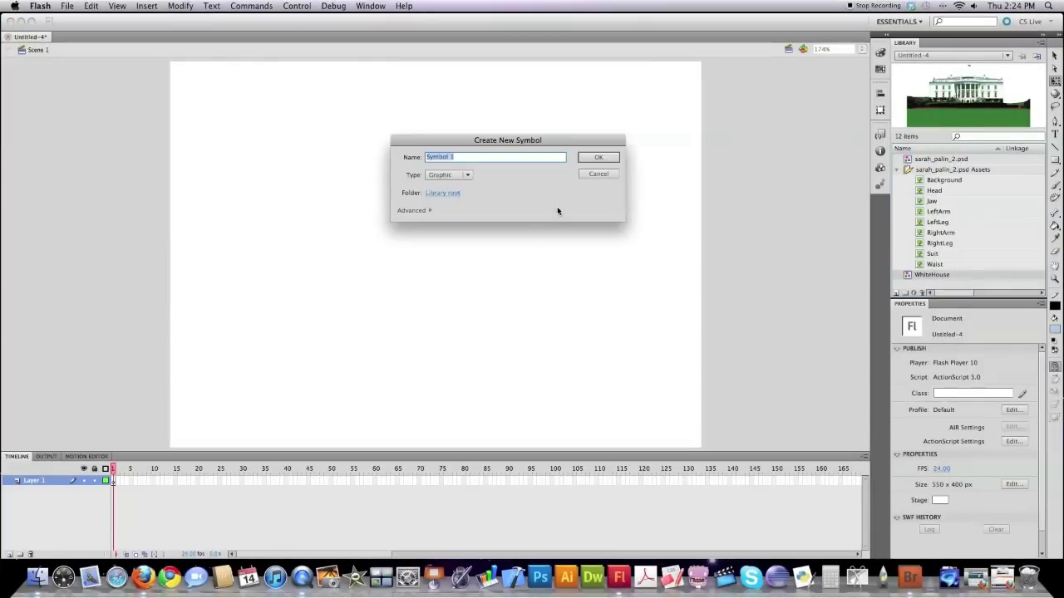
type("Head")
left_click(471, 174)
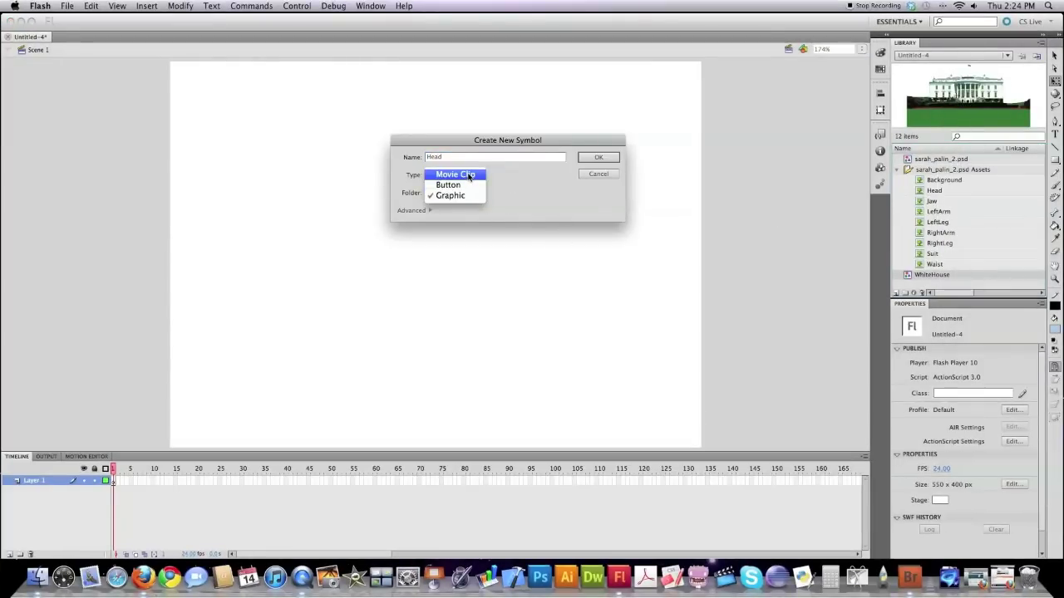
left_click(468, 174)
left_click(601, 158)
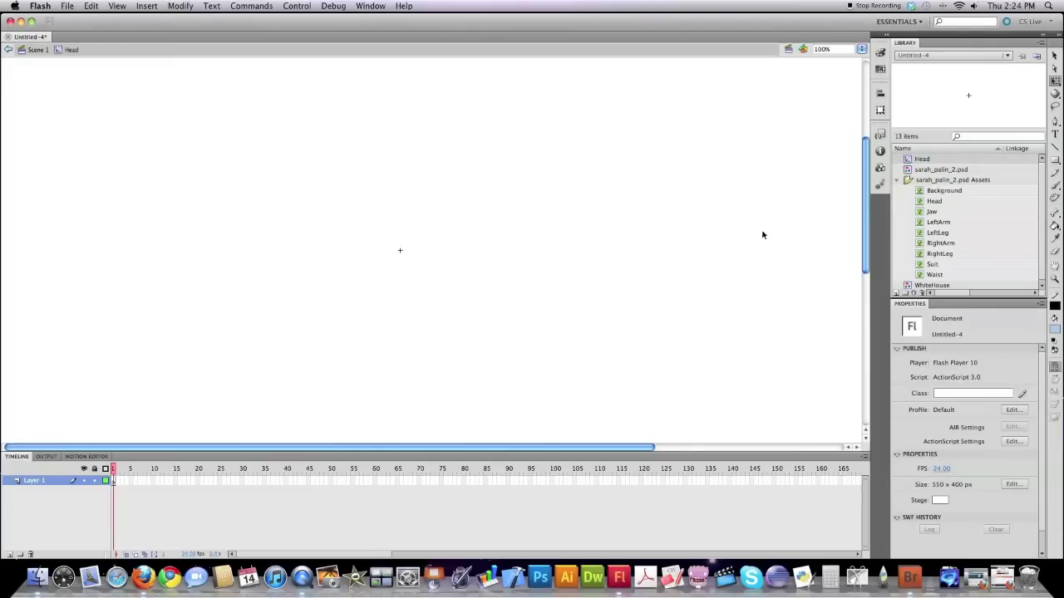
- Create Graphic symbols LArmAnim and RArmAnim
left_click(1041, 43)
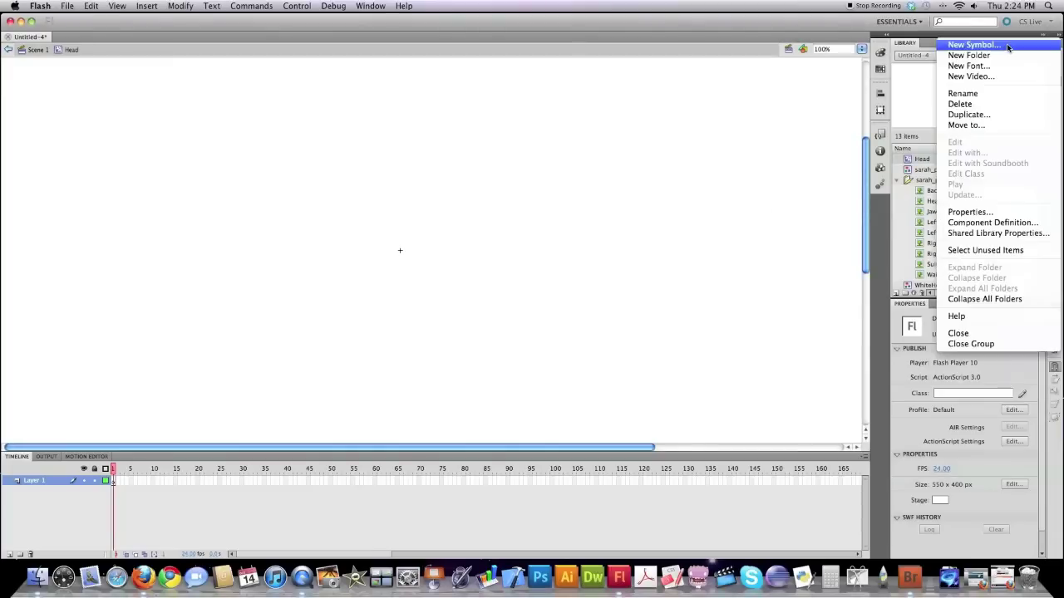
left_click(923, 43)
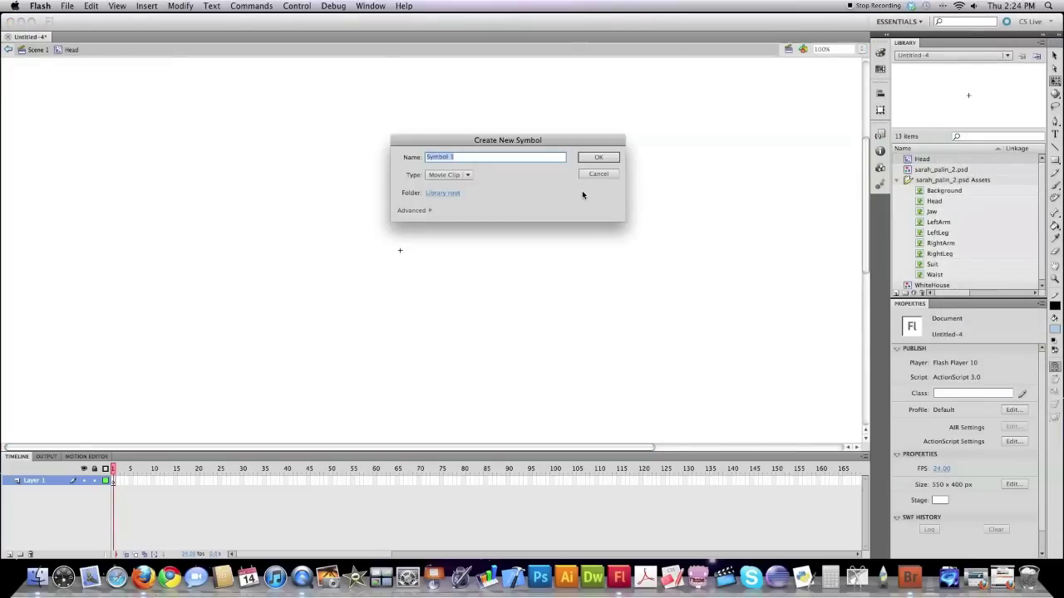
type("LArmAnim")
left_click(462, 176)
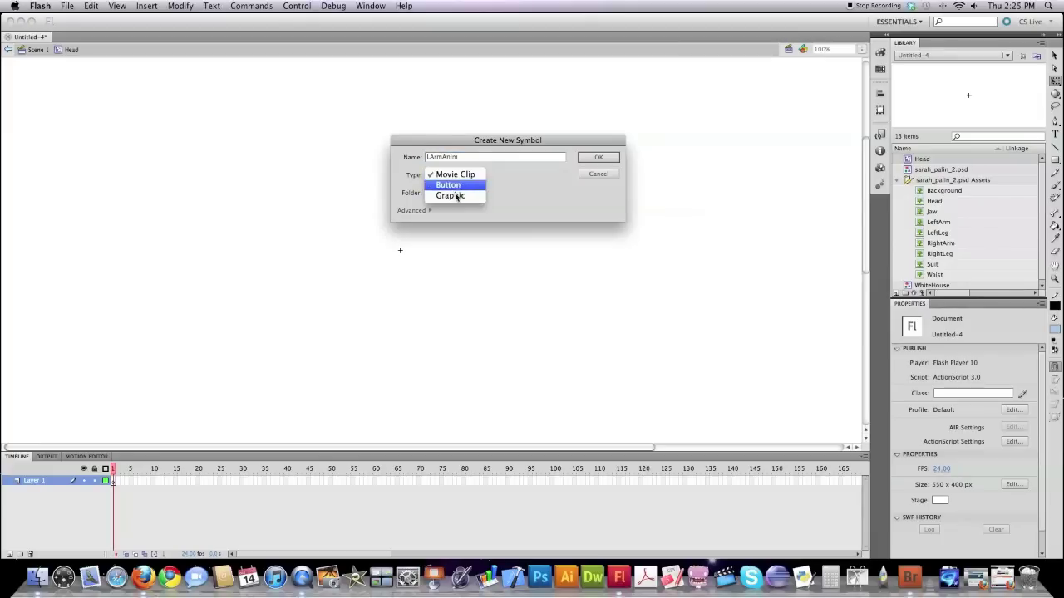
left_click(457, 196)
left_click(598, 157)
key("super+F8")
type("R")
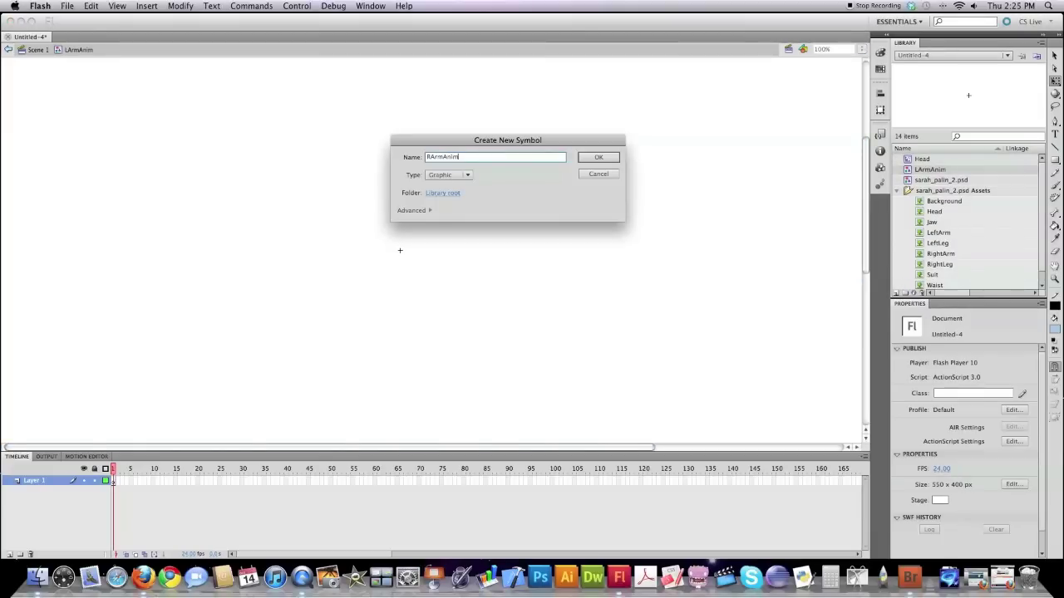
left_click(608, 156)
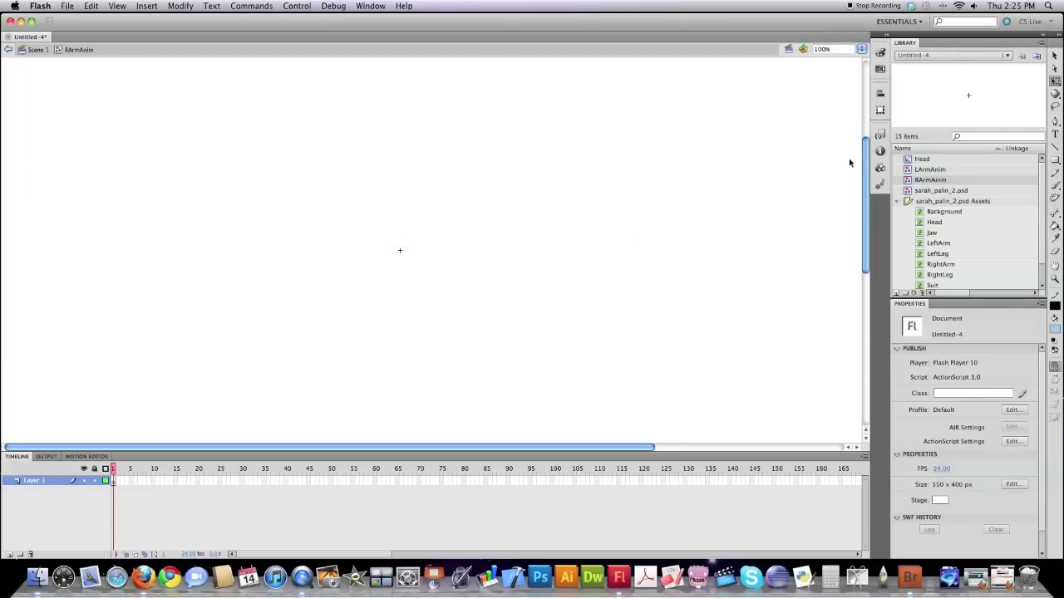
- Add the remaining leg, Body and Crotch symbols, then open Head for editing
left_click(1039, 47)
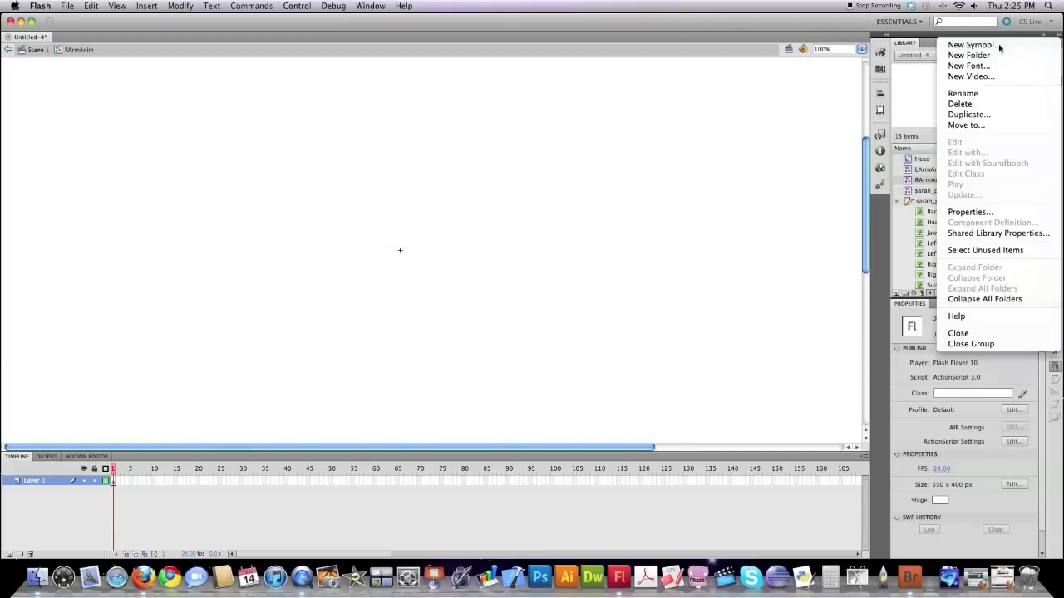
left_click(968, 43)
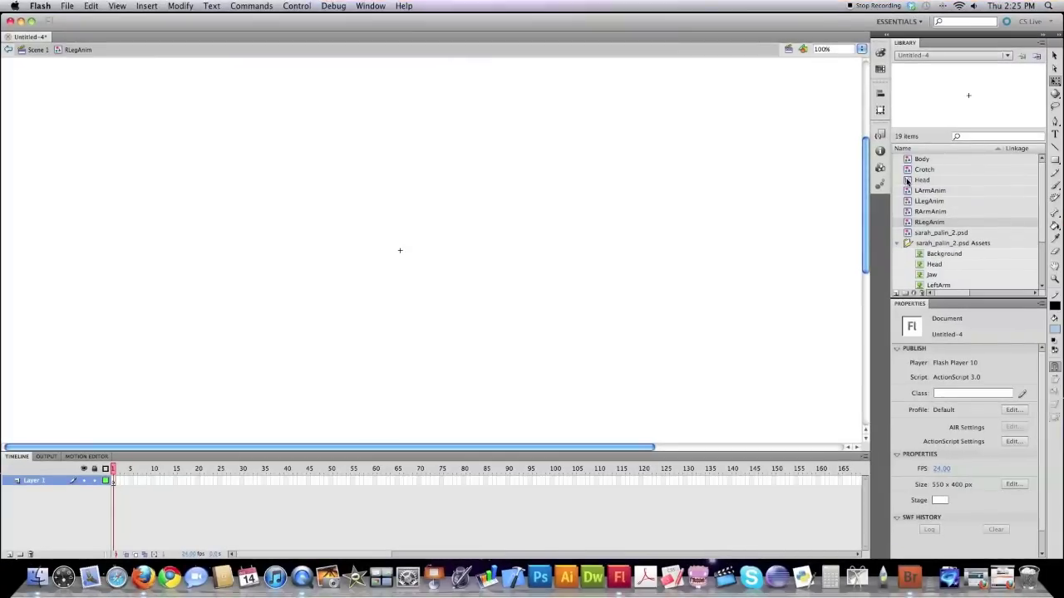
double_click(908, 181)
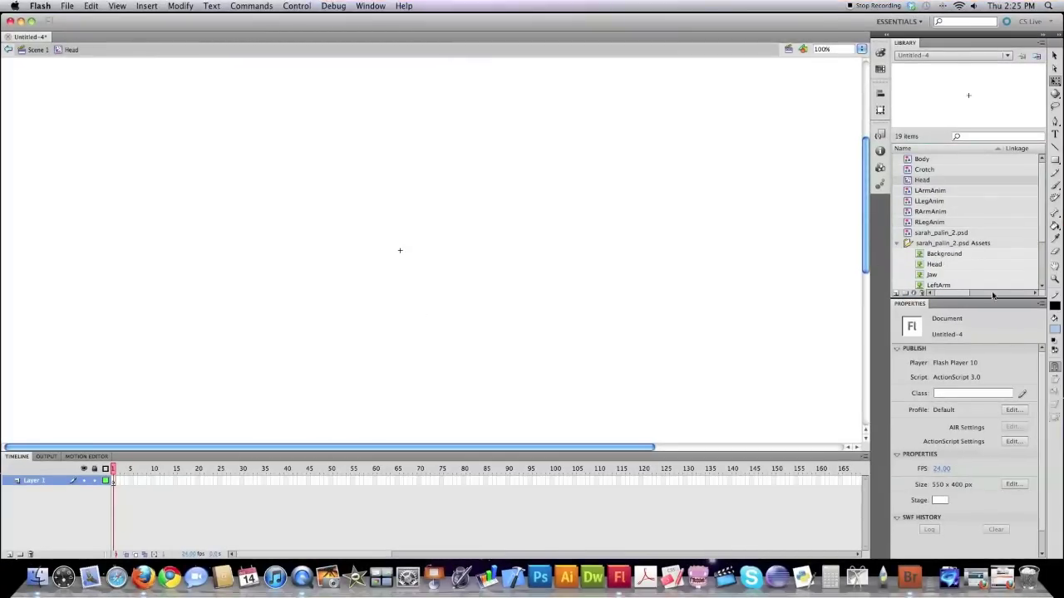
- Place the Head bitmap near stage centre in the Head symbol, undoing a trial rotation to keep it upright
left_click_drag(920, 266, 664, 259)
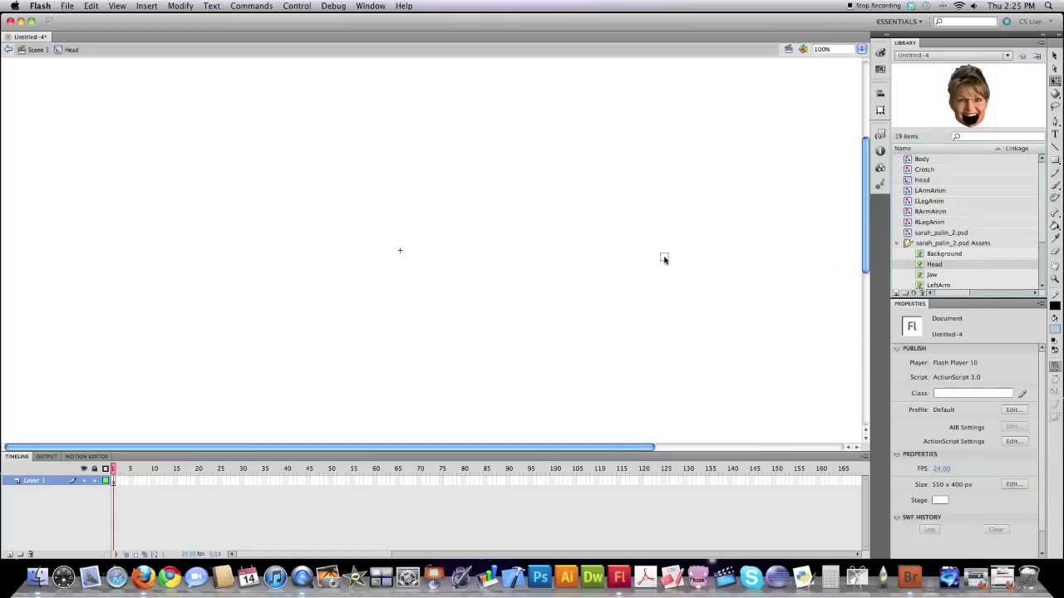
left_click_drag(371, 251, 399, 249)
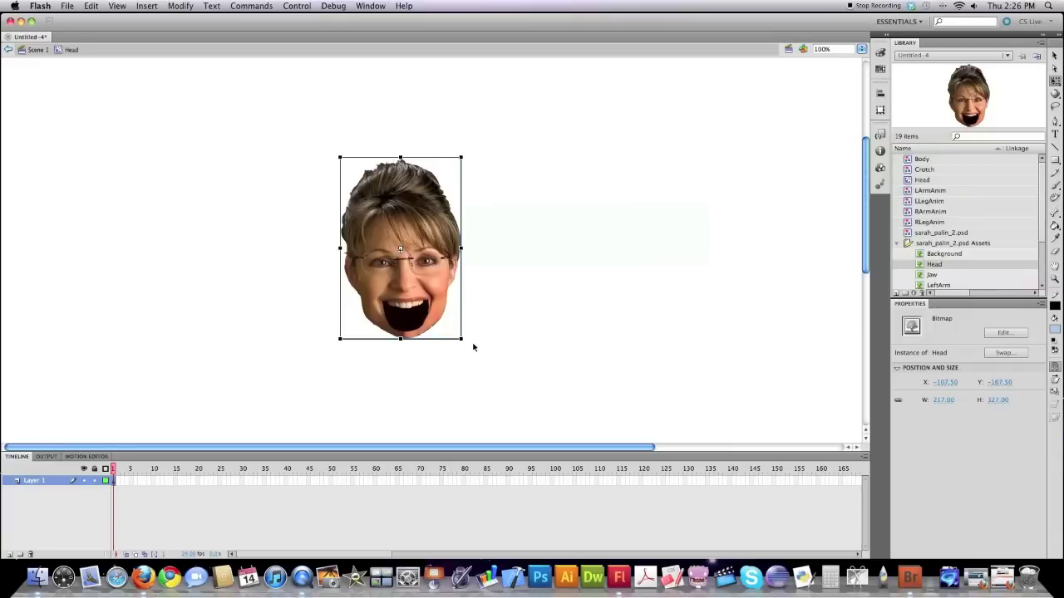
mouse_move(465, 347)
left_mouse_down()
mouse_move(327, 349)
mouse_move(499, 304)
mouse_move(444, 363)
mouse_move(453, 356)
mouse_move(309, 368)
mouse_move(472, 332)
left_mouse_up()
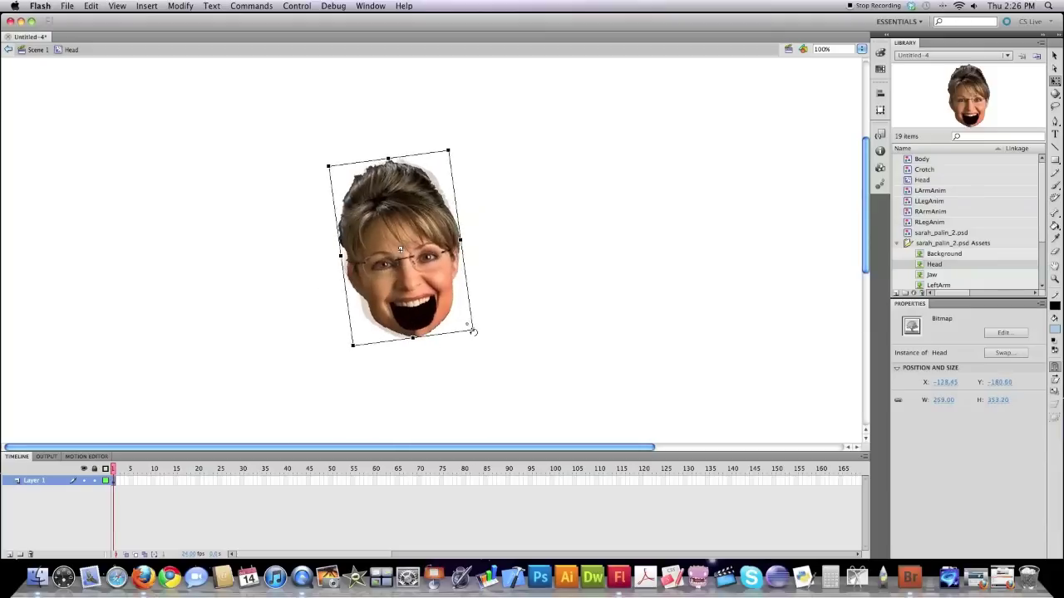
key("super+z")
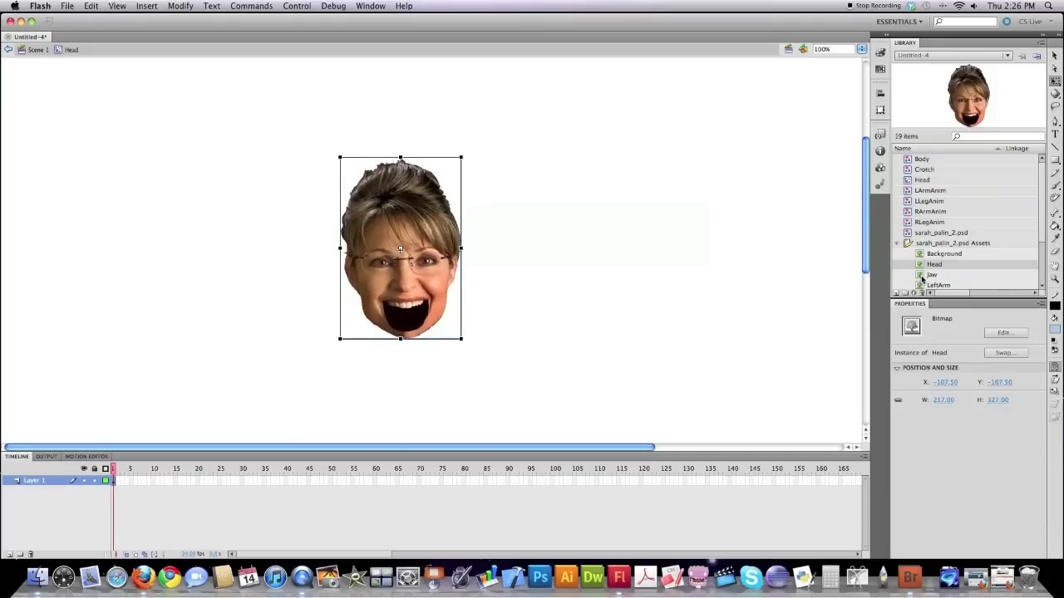
left_click(33, 482)
- Add Layer 2 and position the Jaw image over the head's mouth
left_click(9, 555)
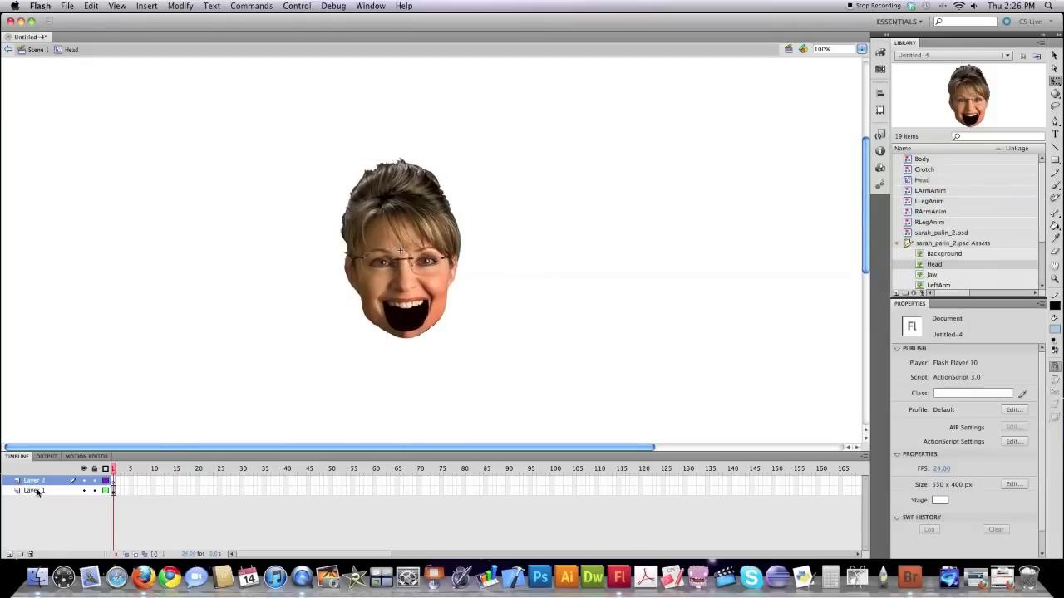
left_click(120, 480)
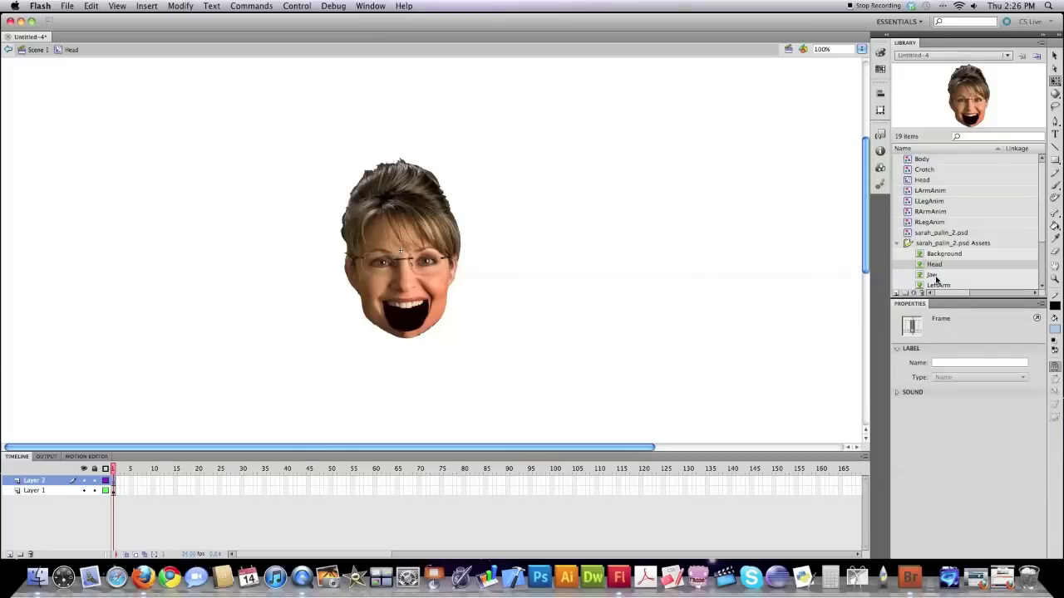
left_click_drag(921, 278, 493, 293)
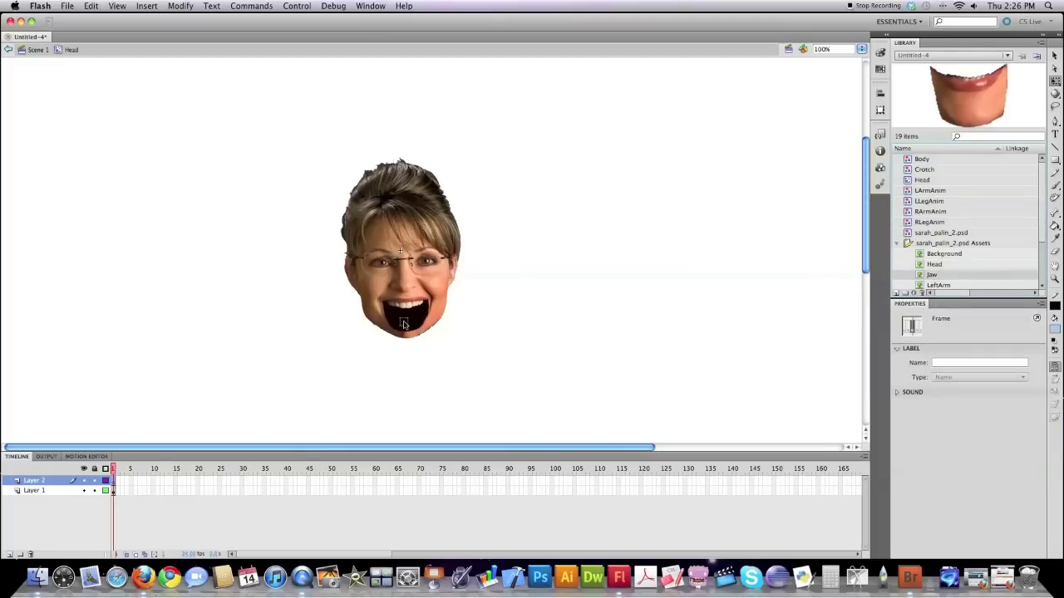
left_click_drag(403, 323, 405, 321)
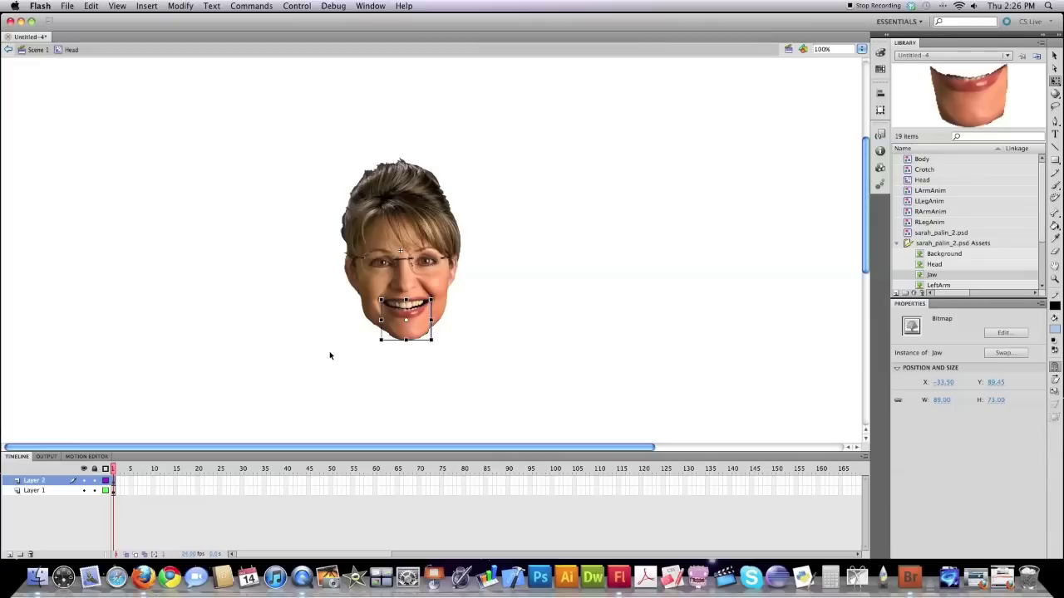
- Extend both layers to frames 24 and 48, nudging the jaw down at frame 24
left_click(214, 482)
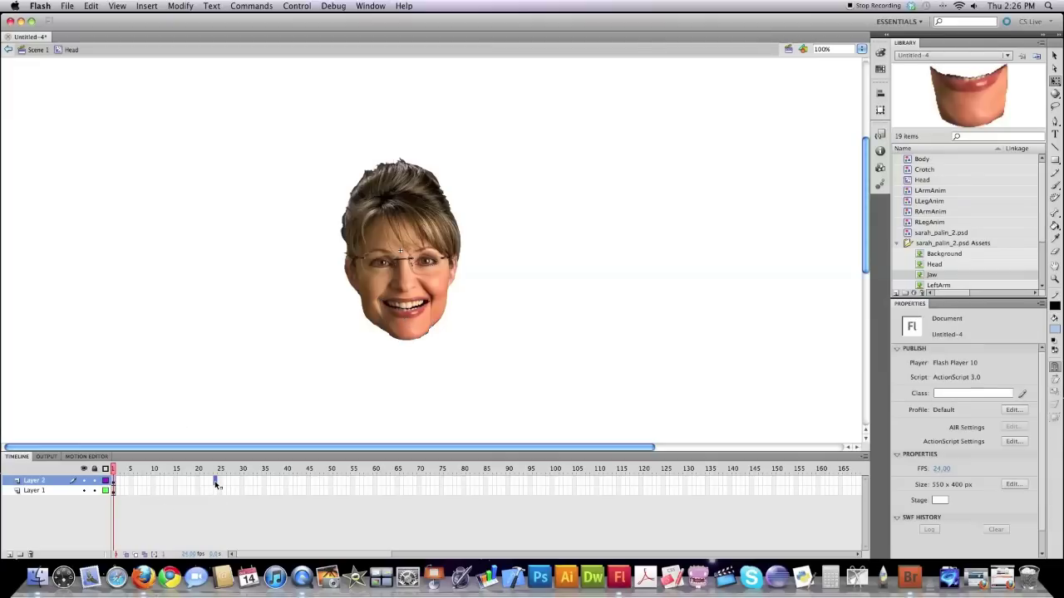
key("F5")
left_click(216, 491)
key("F5")
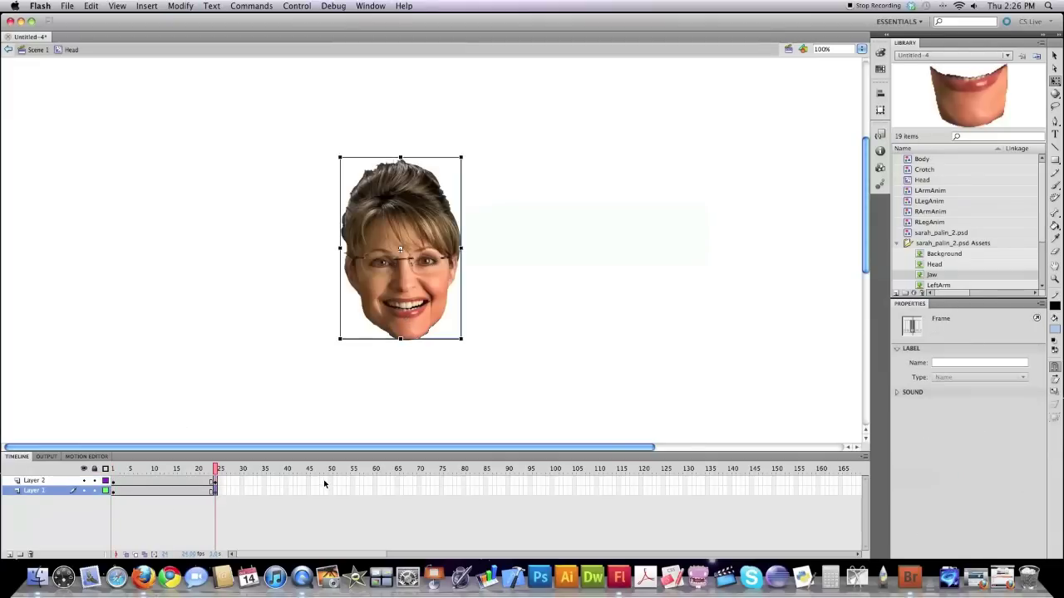
left_click(321, 482)
key("F6")
left_click(321, 490)
key("F6")
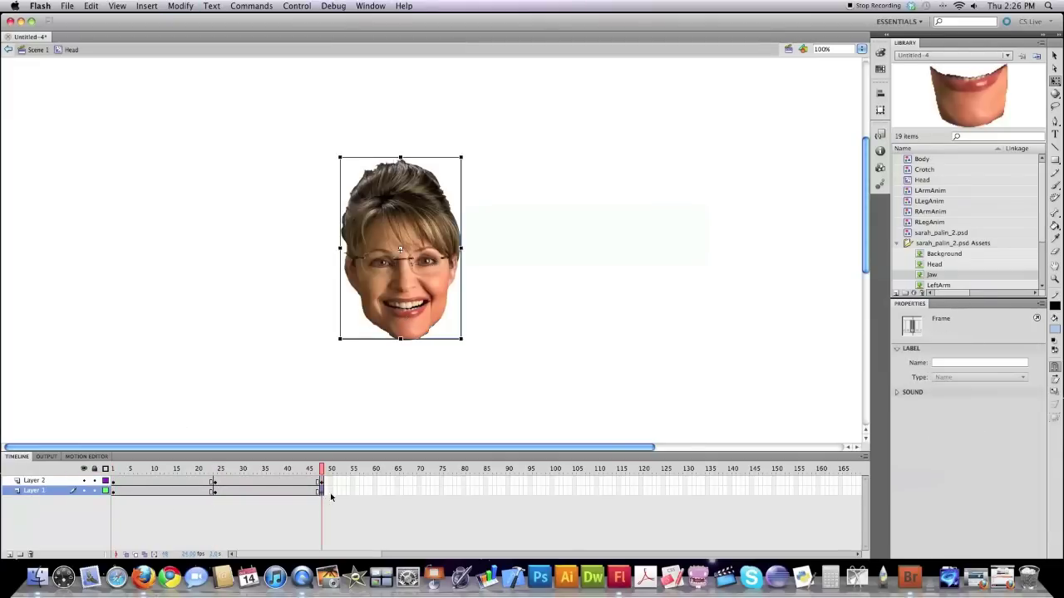
left_click(214, 483)
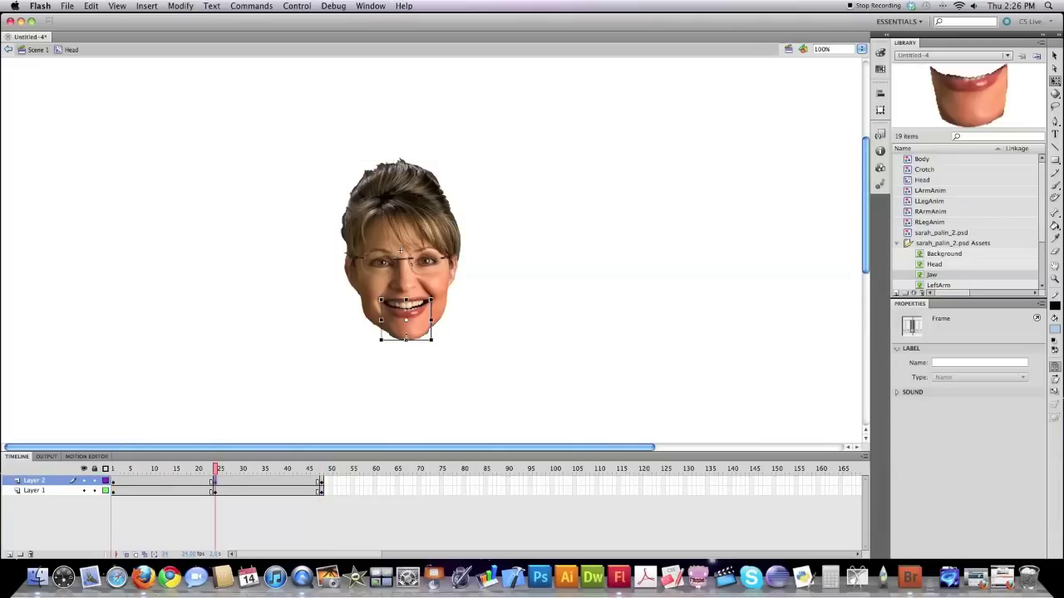
key("Down")
key("Down")
key("Down")
key("Down")
key("Down")
key("Down")
key("Down")
key("Down")
key("Down")
key("Down")
key("Down")
key("Down")
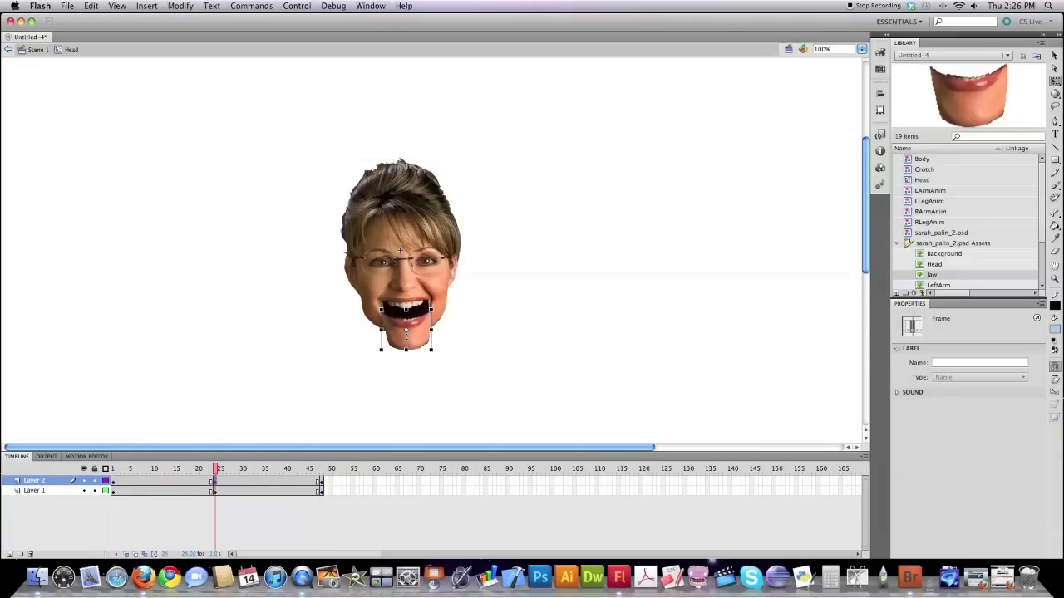
left_click(321, 481)
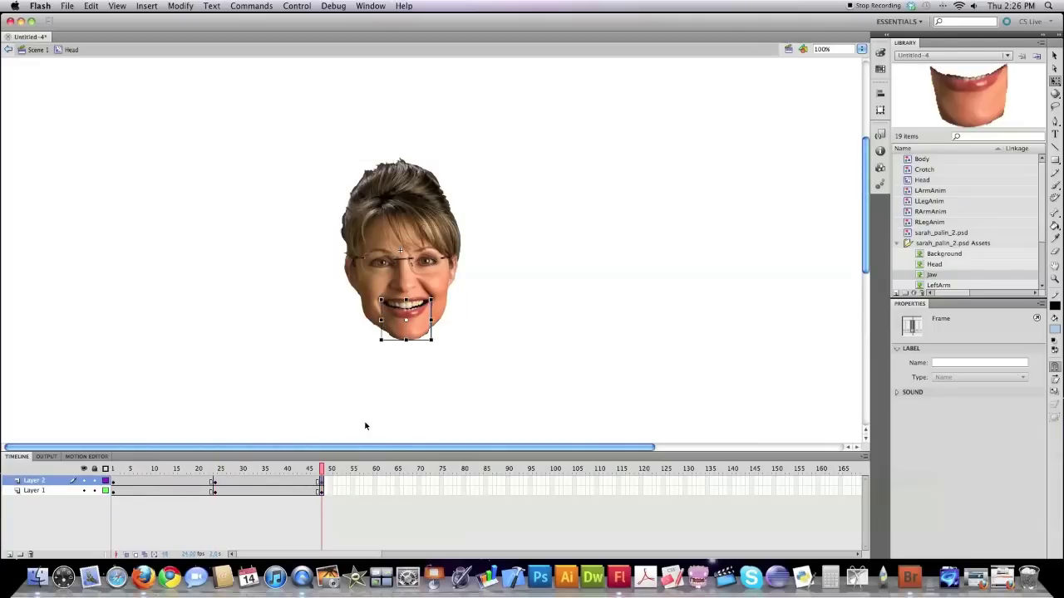
- Apply classic tweens to jaw frames 1–24 and 24–48, then preview the animation
left_click(174, 482)
double_click(179, 483)
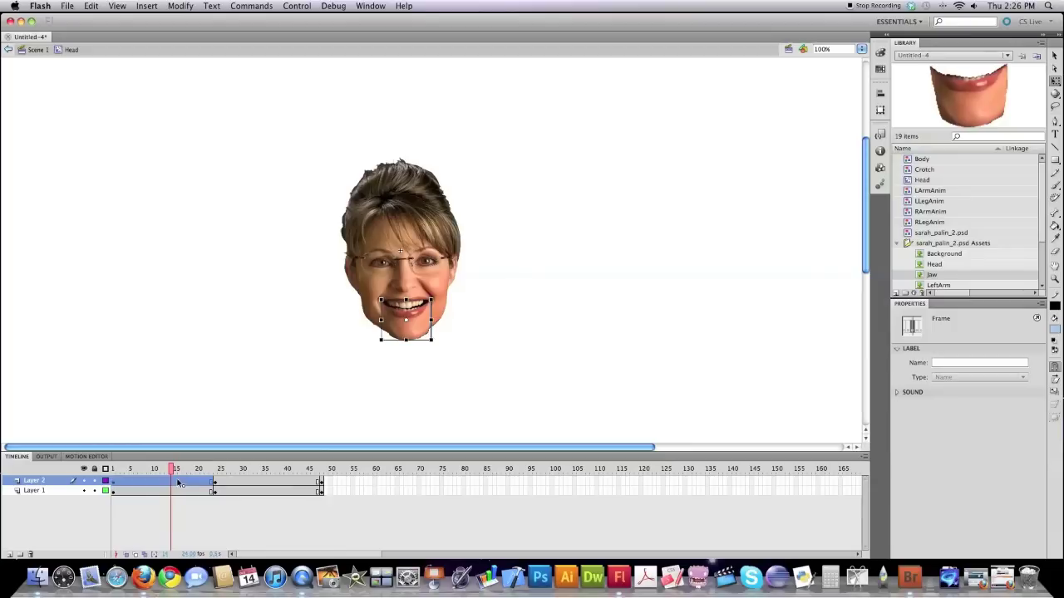
right_click(179, 483)
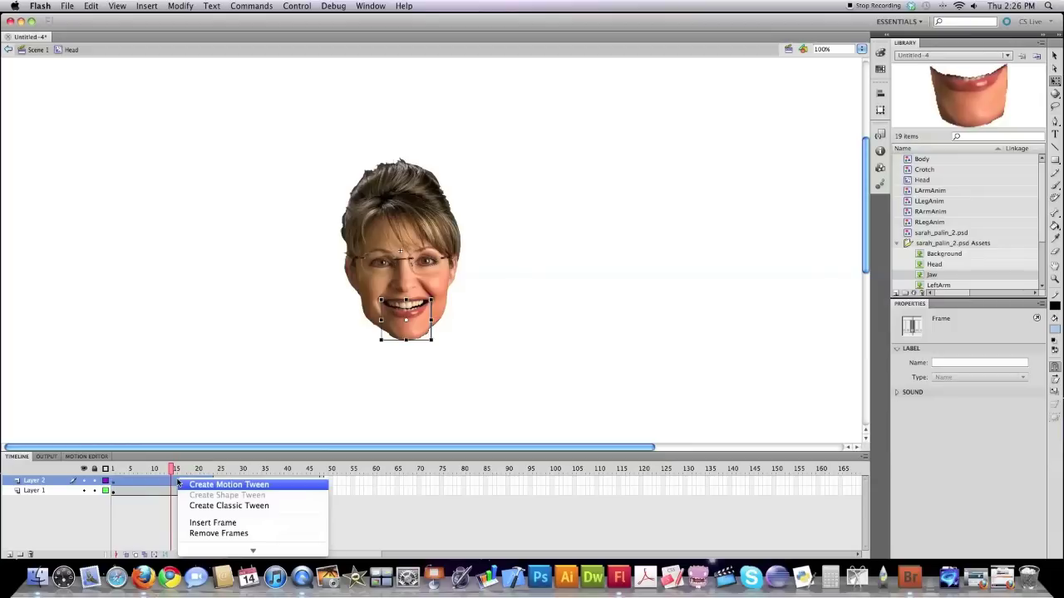
left_click(218, 506)
right_click(290, 483)
left_click(305, 505)
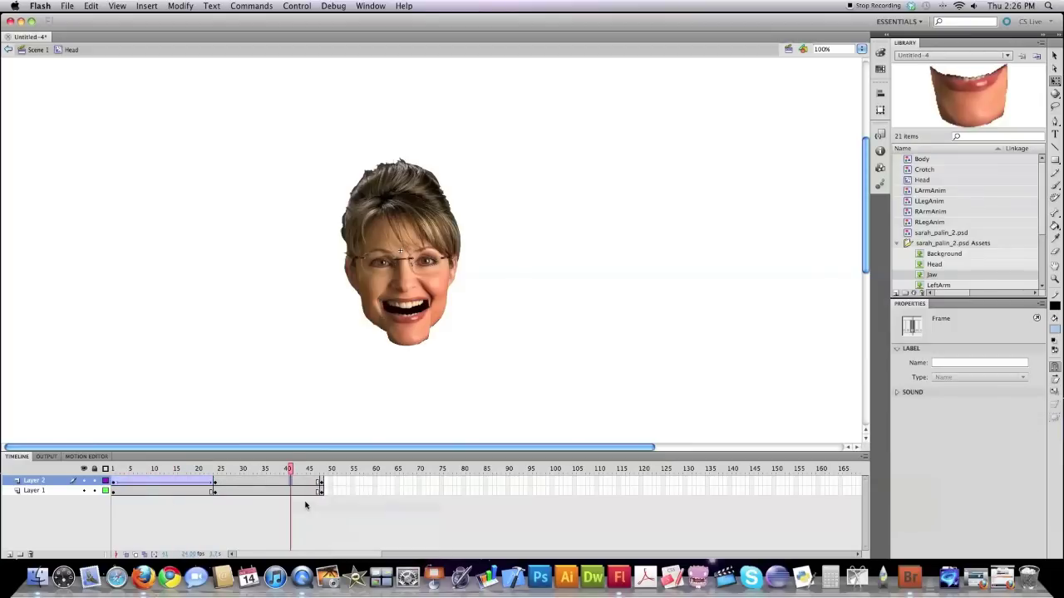
key("Return")
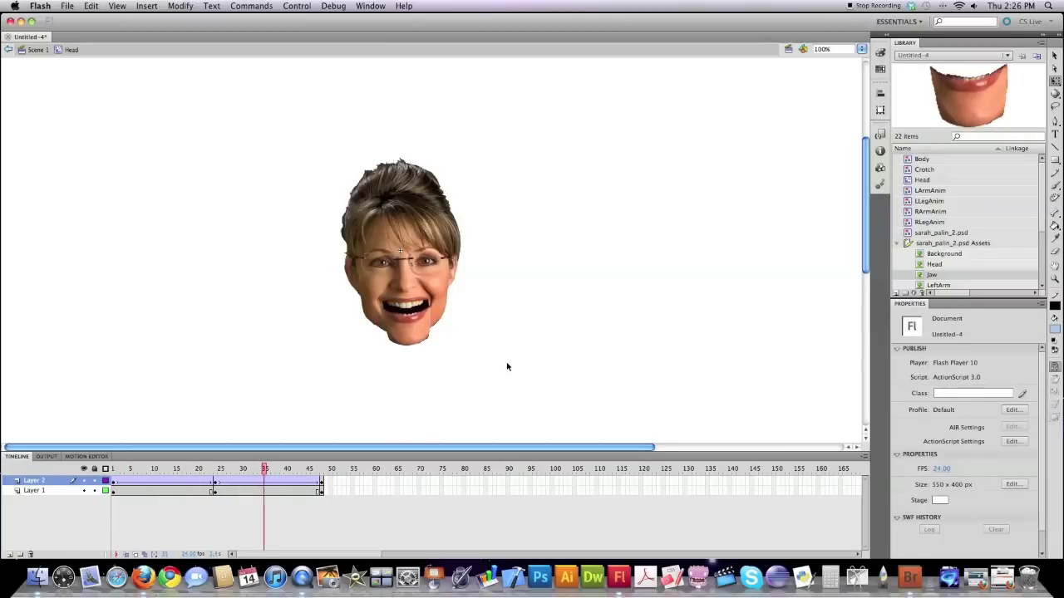
left_click(908, 162)
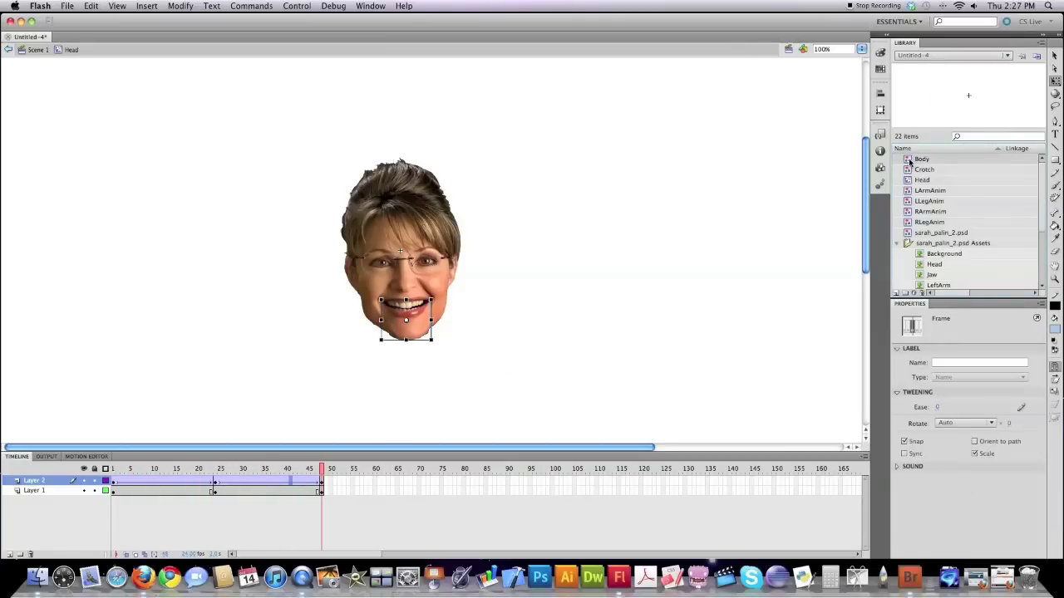
- Put the Suit image in the Body symbol and the Waist image in Crotch
double_click(909, 162)
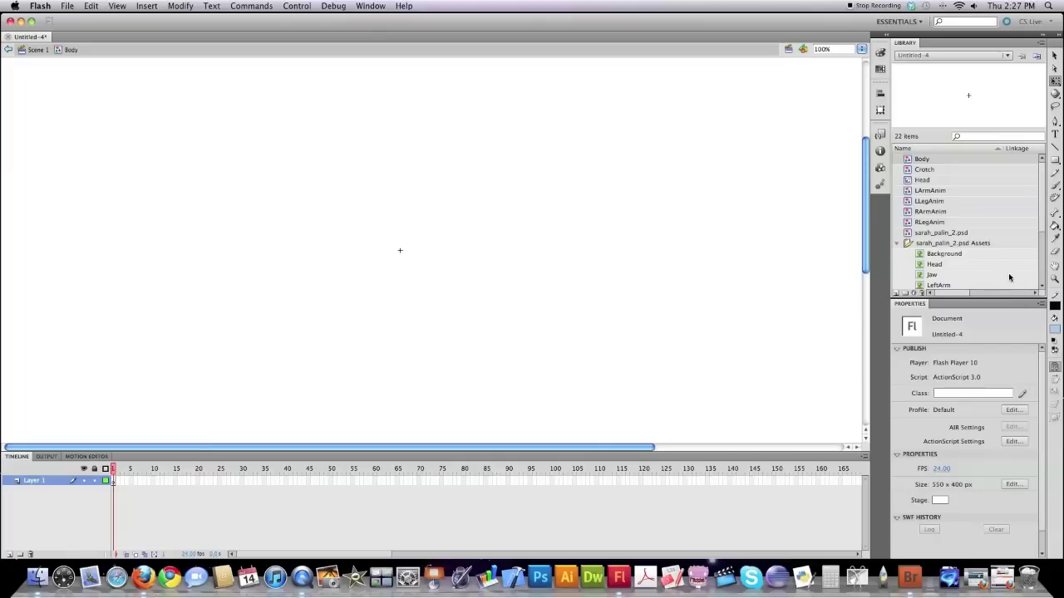
scroll(1009, 277, "down", 4)
left_click_drag(931, 286, 486, 277)
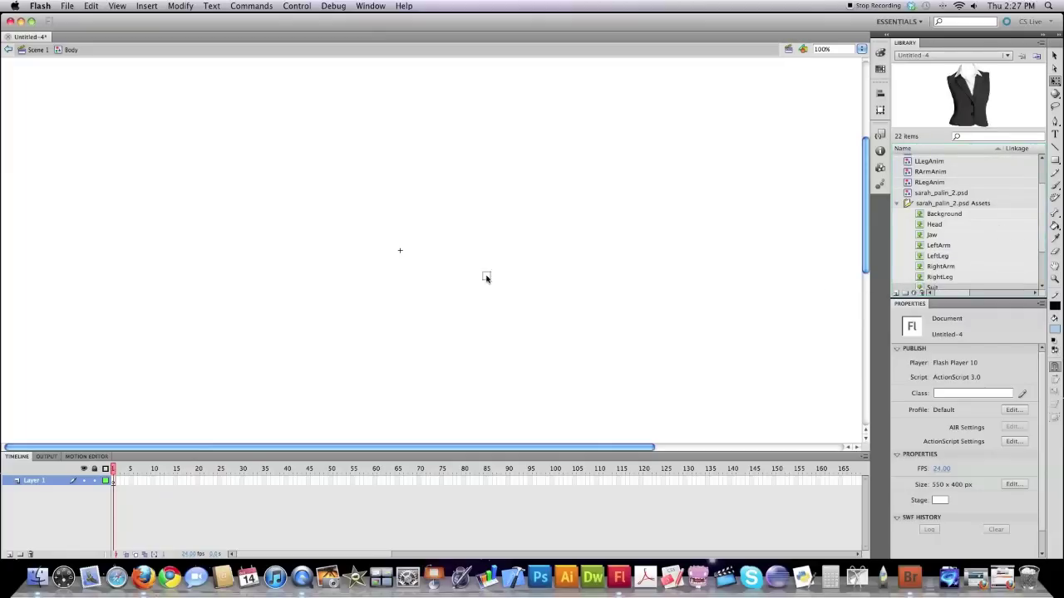
left_click_drag(397, 258, 398, 258)
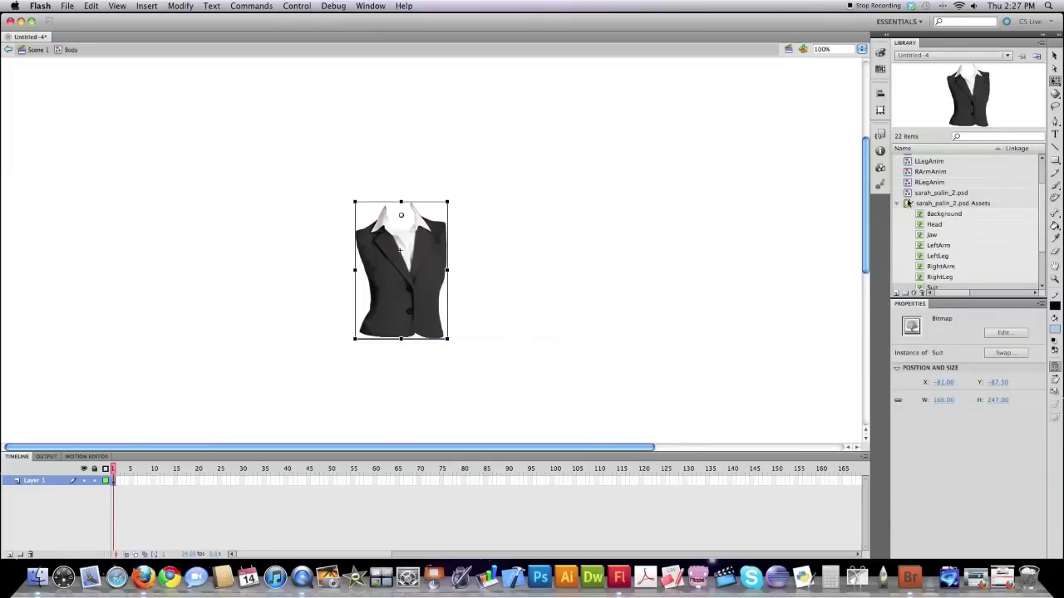
scroll(932, 191, "up", 4)
double_click(908, 171)
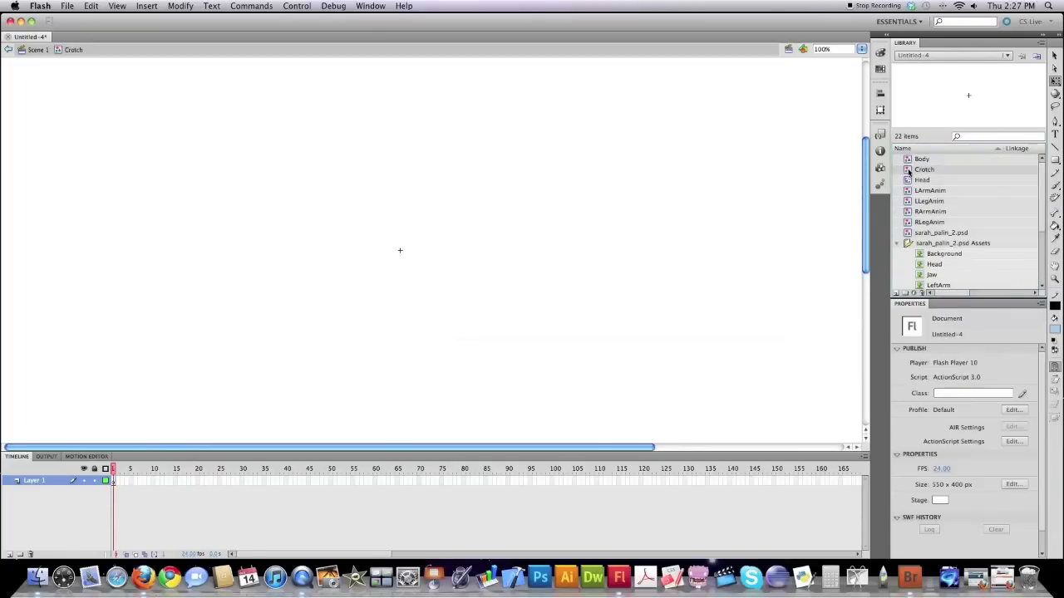
scroll(977, 279, "down", 9)
left_click_drag(948, 244, 406, 272)
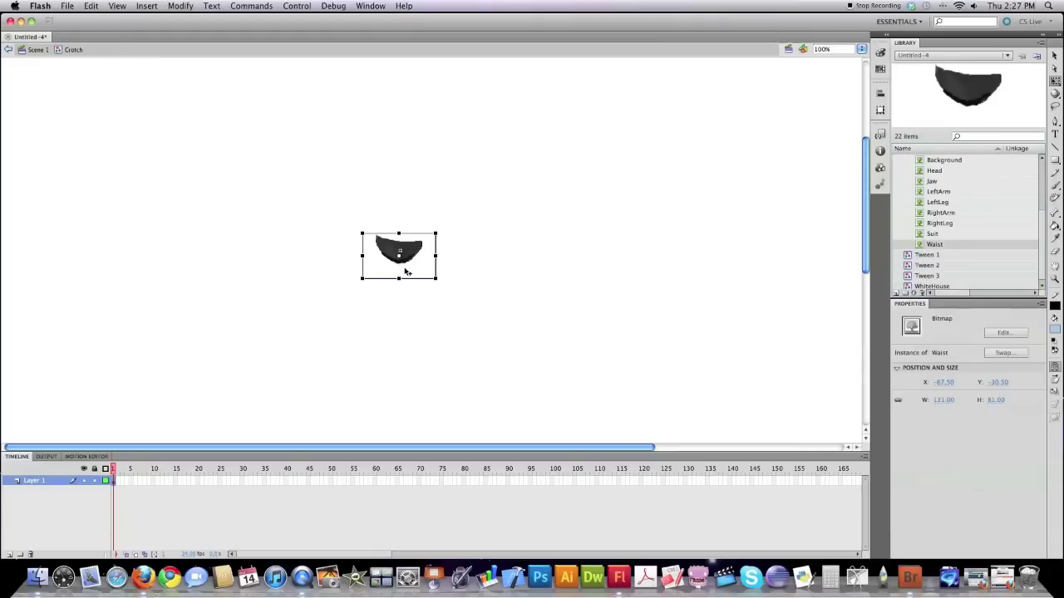
scroll(978, 249, "up", 5)
- Fill LArmAnim, LLegAnim, RArmAnim and RLegAnim with their arm and leg images, then return to Scene 1
double_click(930, 190)
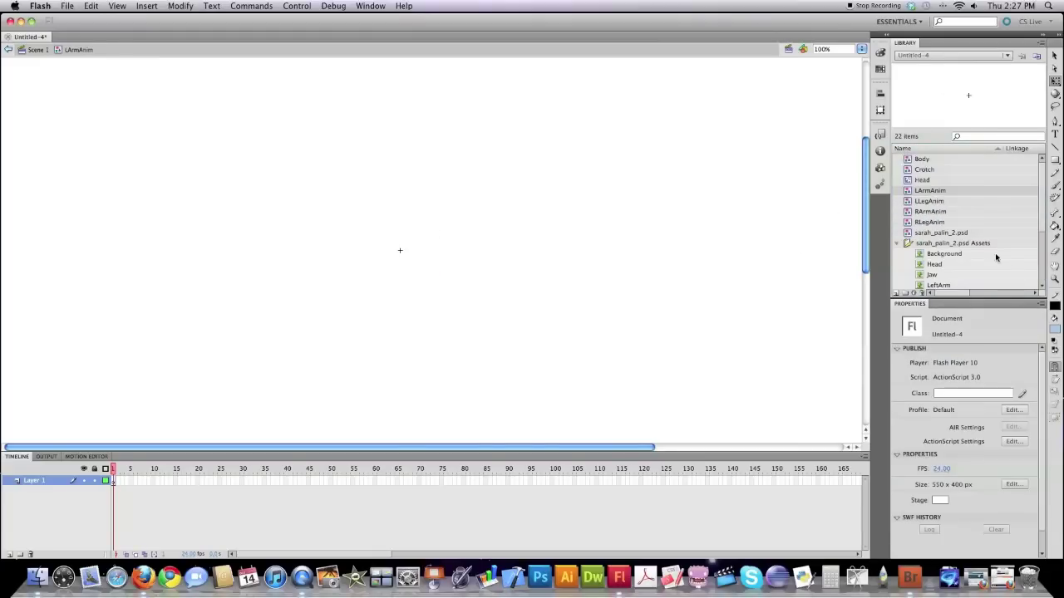
scroll(975, 268, "down", 4)
left_click_drag(919, 244, 399, 251)
double_click(929, 161)
scroll(936, 268, "up", 4)
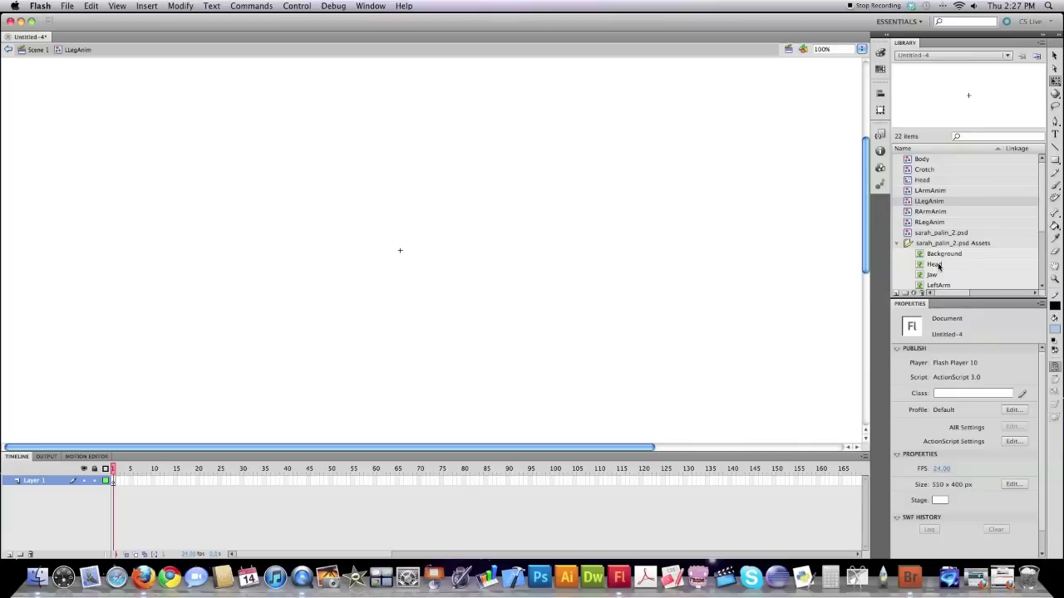
left_click_drag(938, 296, 410, 275)
double_click(910, 212)
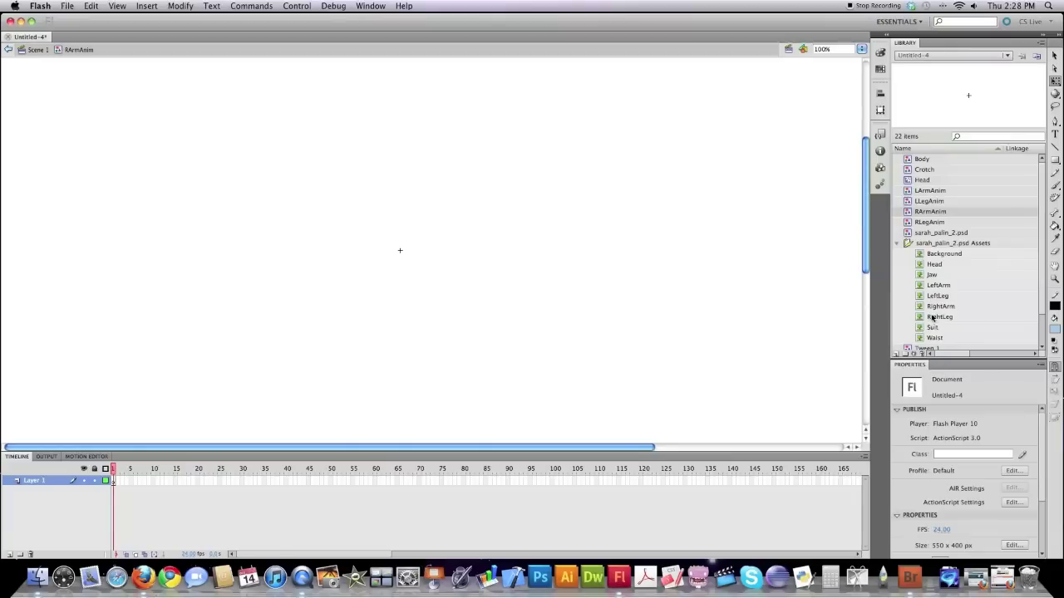
left_click_drag(920, 310, 401, 259)
double_click(911, 222)
left_click_drag(919, 319, 406, 282)
double_click(252, 204)
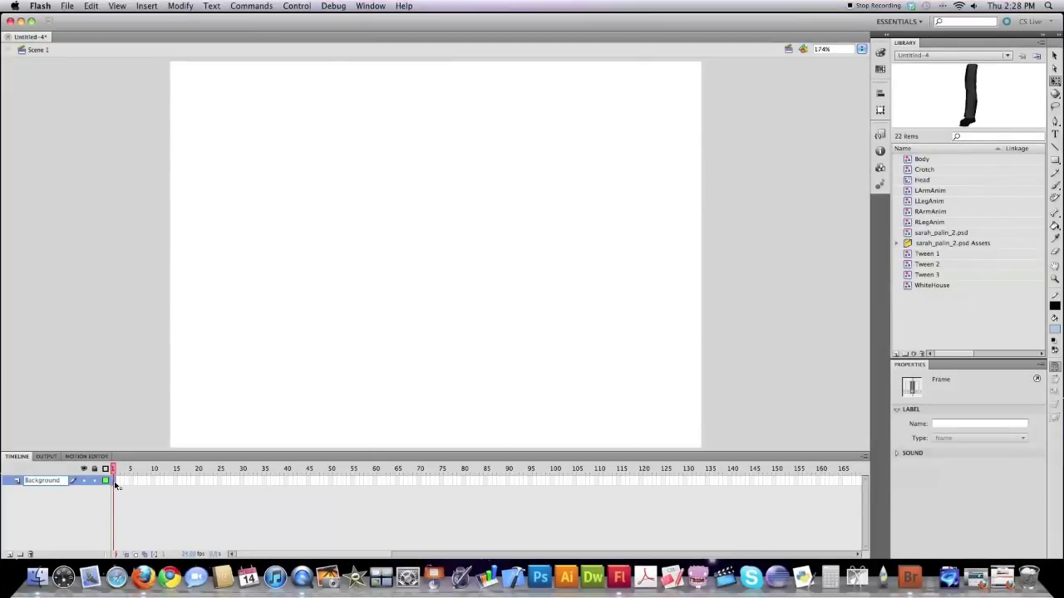
- Name the layer Background, place the WhiteHouse image filling the stage, and add new layers above
key("Return")
left_click(931, 285)
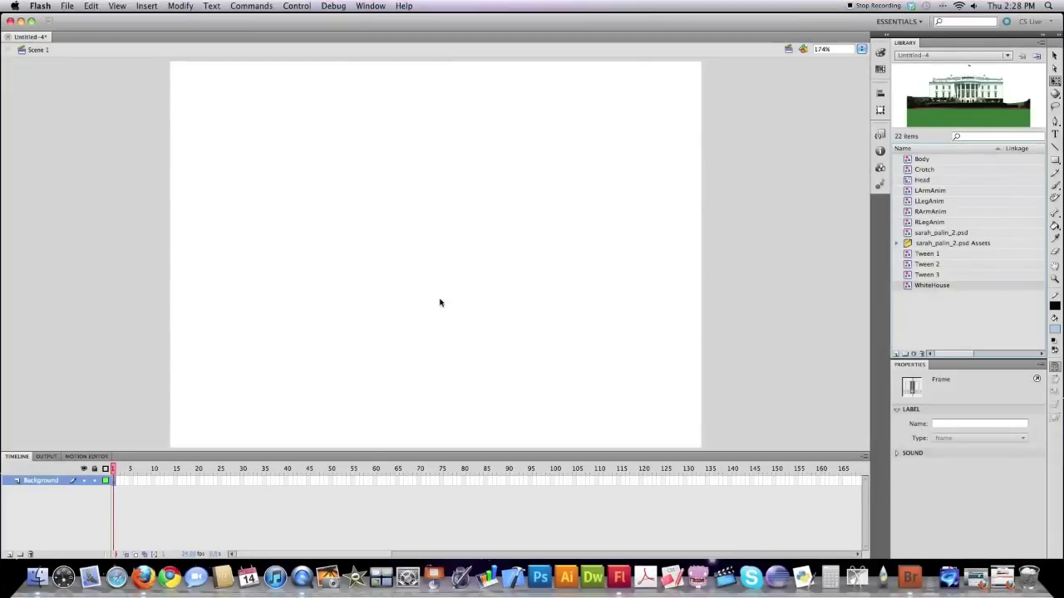
left_click_drag(438, 302, 439, 302)
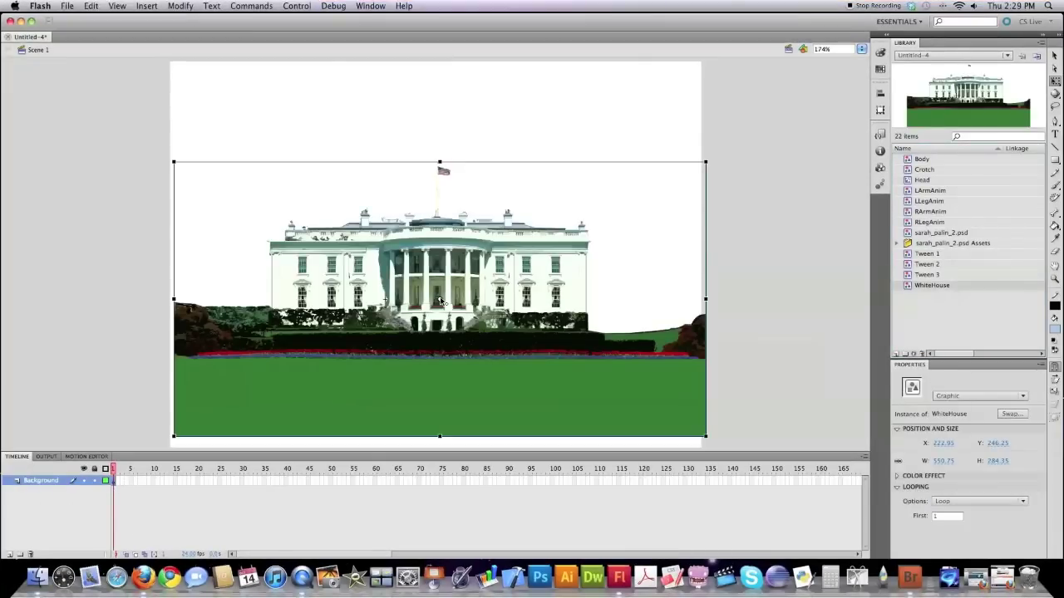
key("Escape")
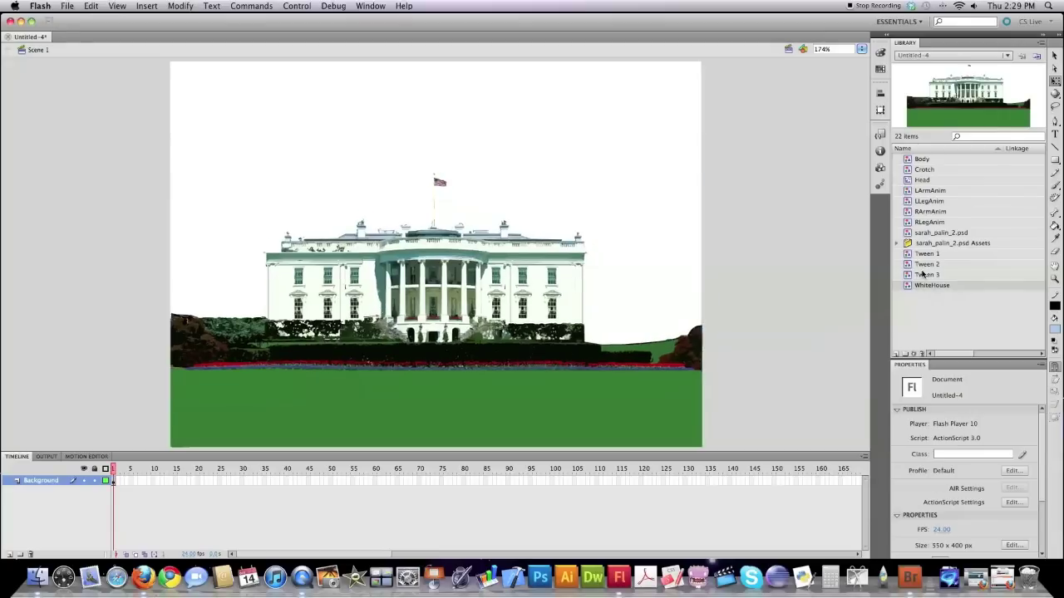
left_click(9, 554)
left_click(9, 554)
left_click(9, 555)
left_click(9, 555)
left_click(9, 554)
left_click(9, 554)
- Rename layers 2–4 to LLeg, RLeg and Crotch
double_click(35, 540)
type("LLeg")
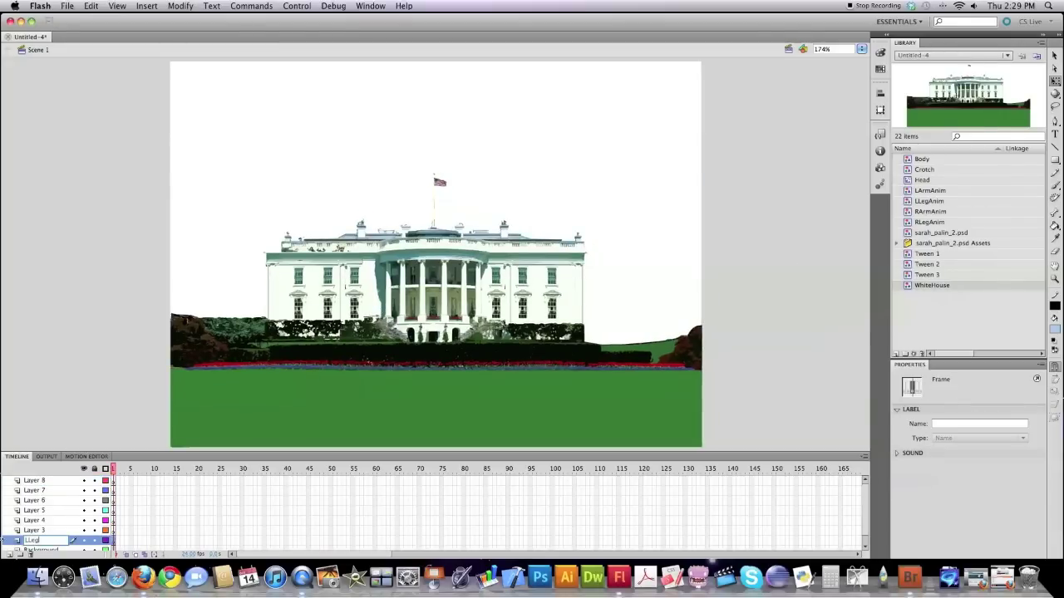
double_click(41, 531)
type("RL")
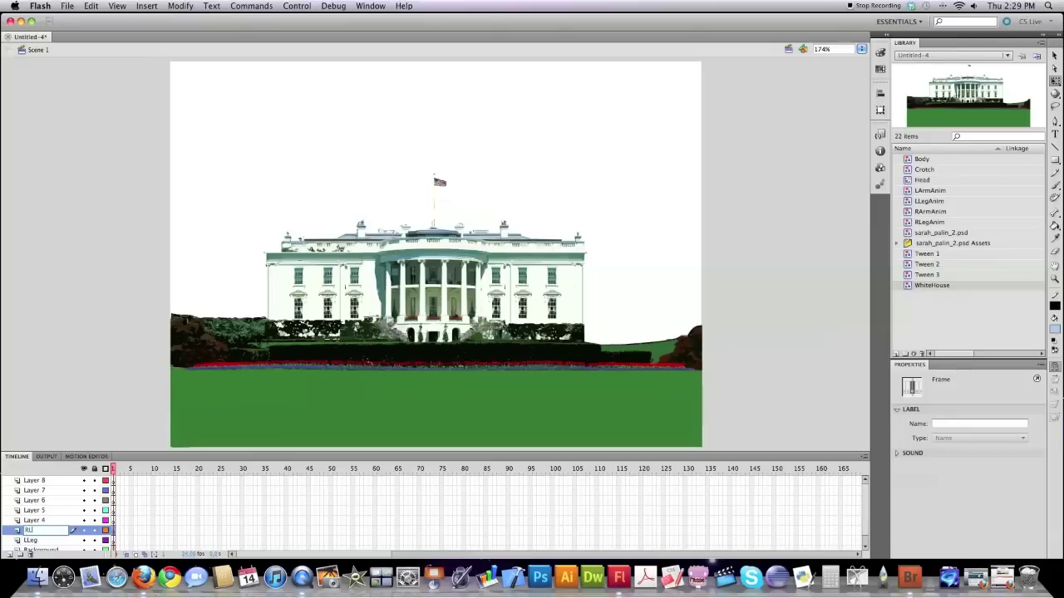
type("eg")
double_click(34, 521)
type("Crotch")
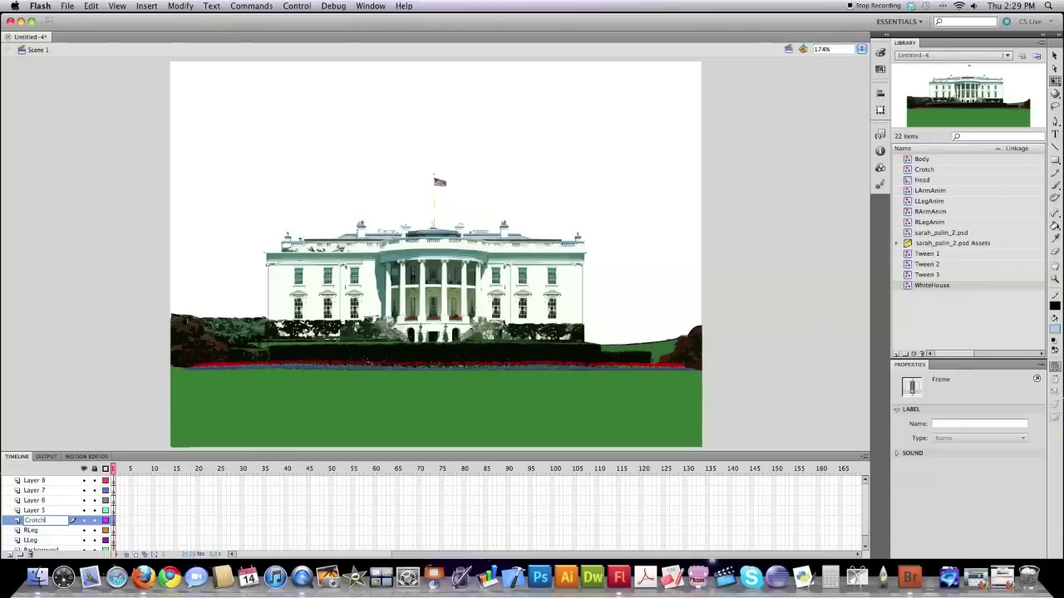
- Rename layers 5–7 to Body, LArm and RArm, committing the top layer name
double_click(33, 511)
type("Body")
double_click(33, 501)
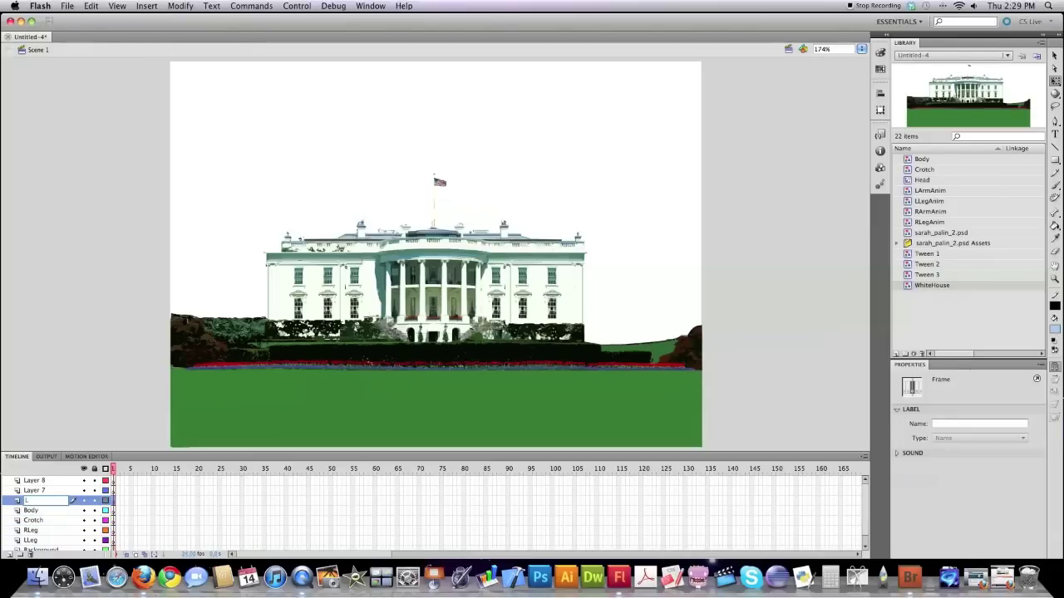
type("LArm")
double_click(33, 491)
type("R")
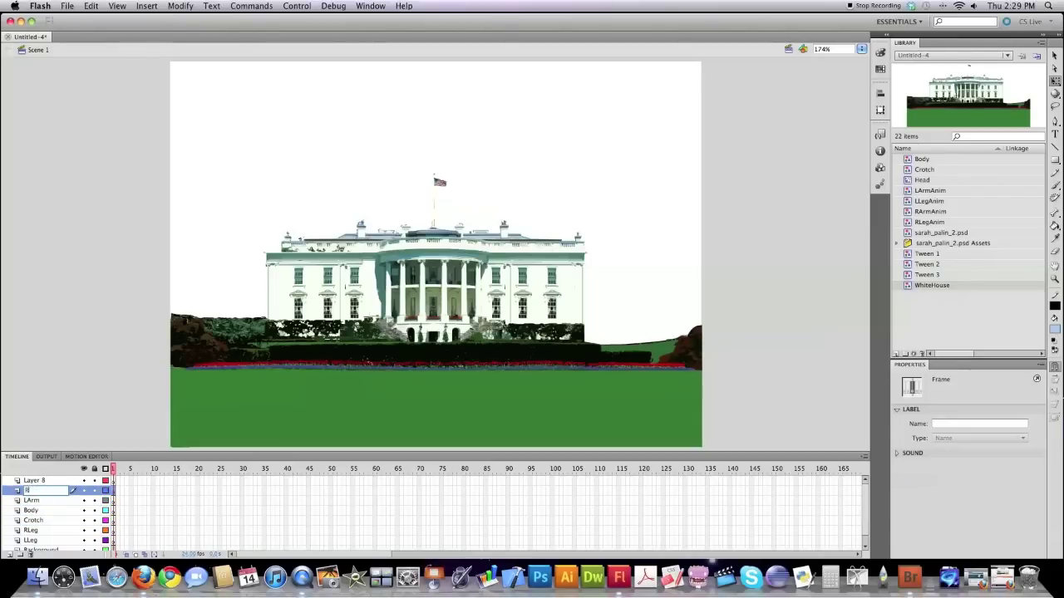
type("Arm")
double_click(33, 480)
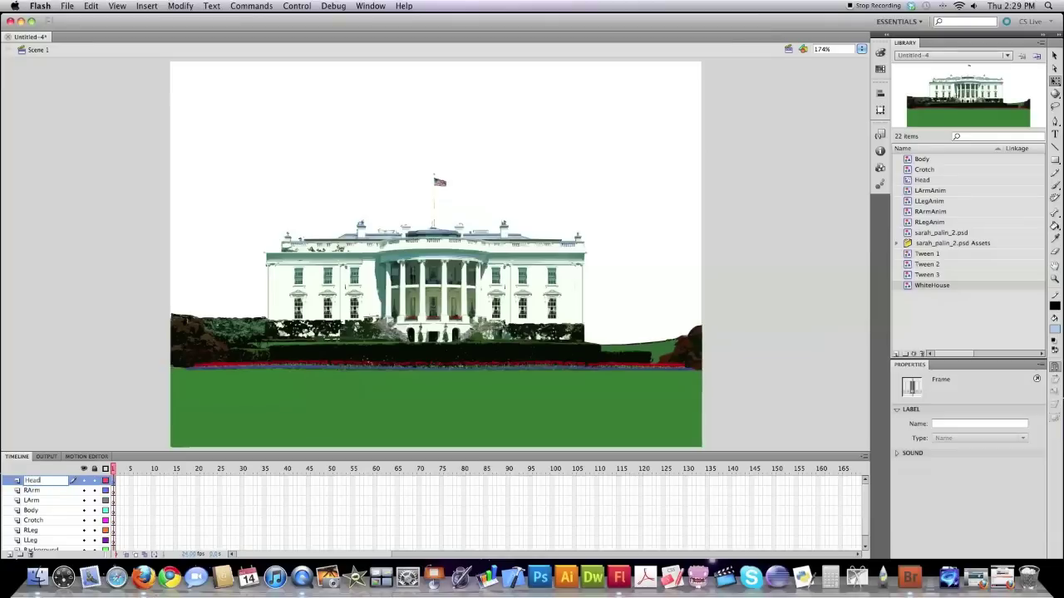
left_click(128, 542)
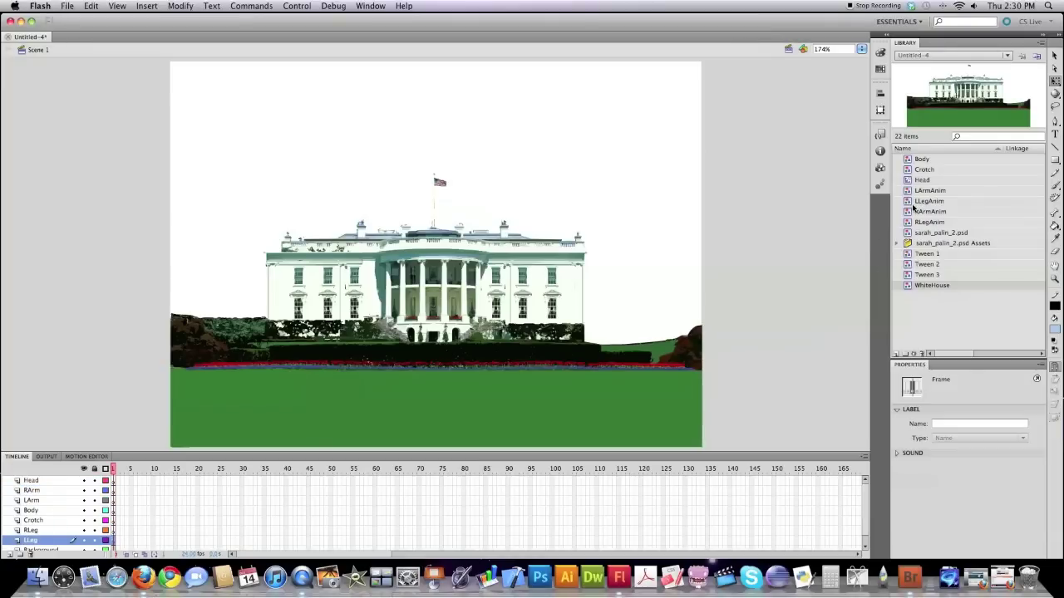
- Place LLegAnim, RLegAnim and Crotch on their matching LLeg, RLeg and Crotch layers
left_click_drag(910, 203, 392, 359)
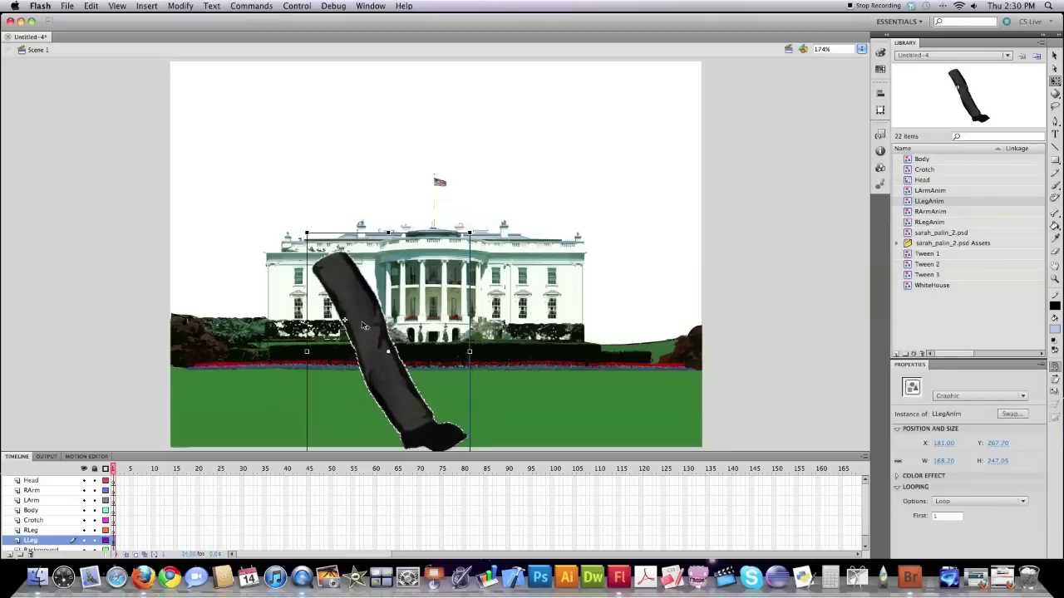
left_click_drag(466, 250, 614, 222)
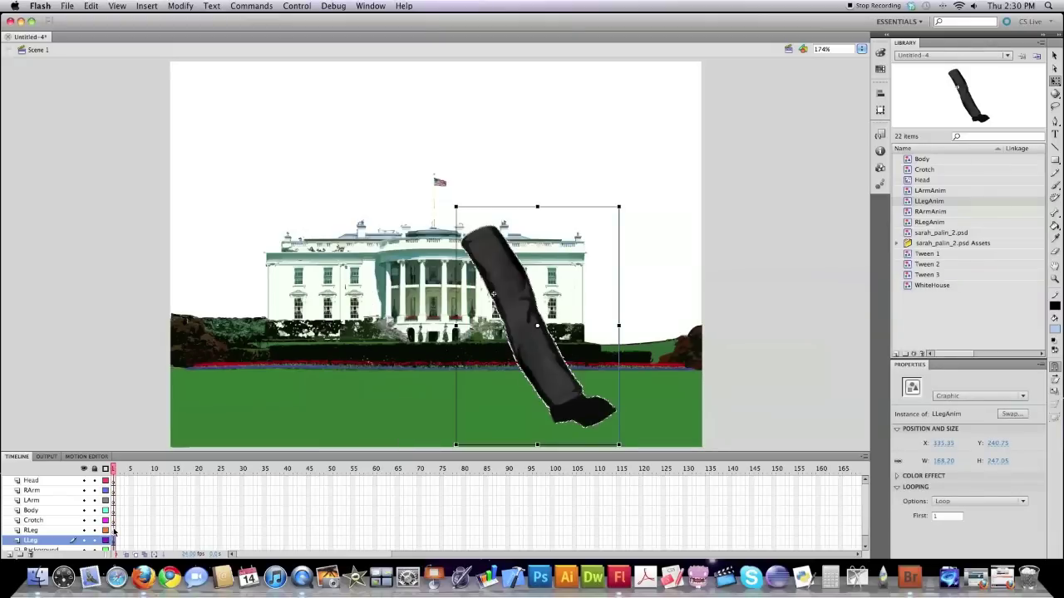
left_click(113, 530)
left_click_drag(929, 222, 390, 300)
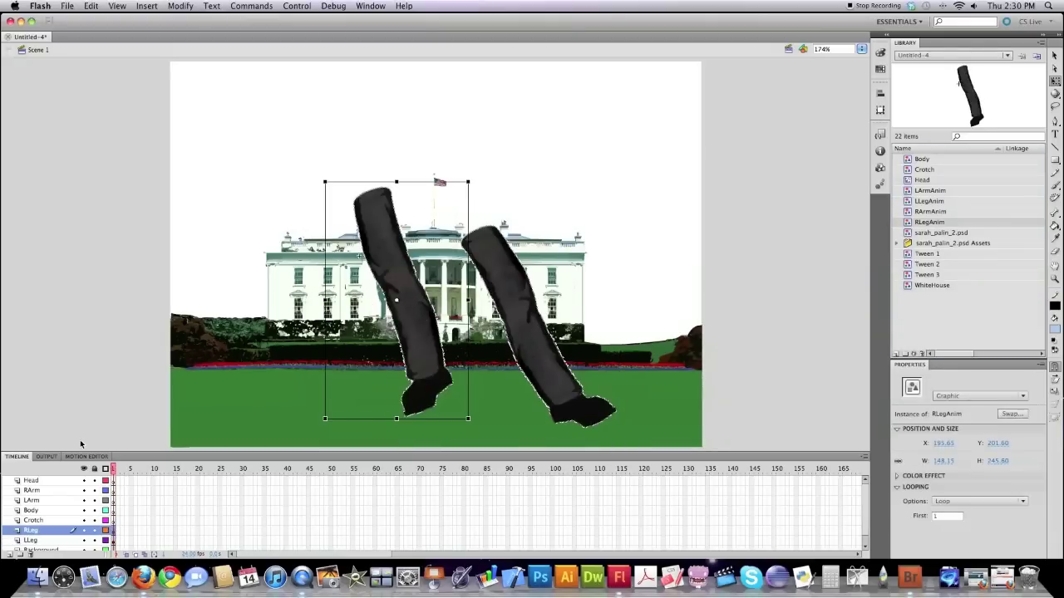
left_click(113, 521)
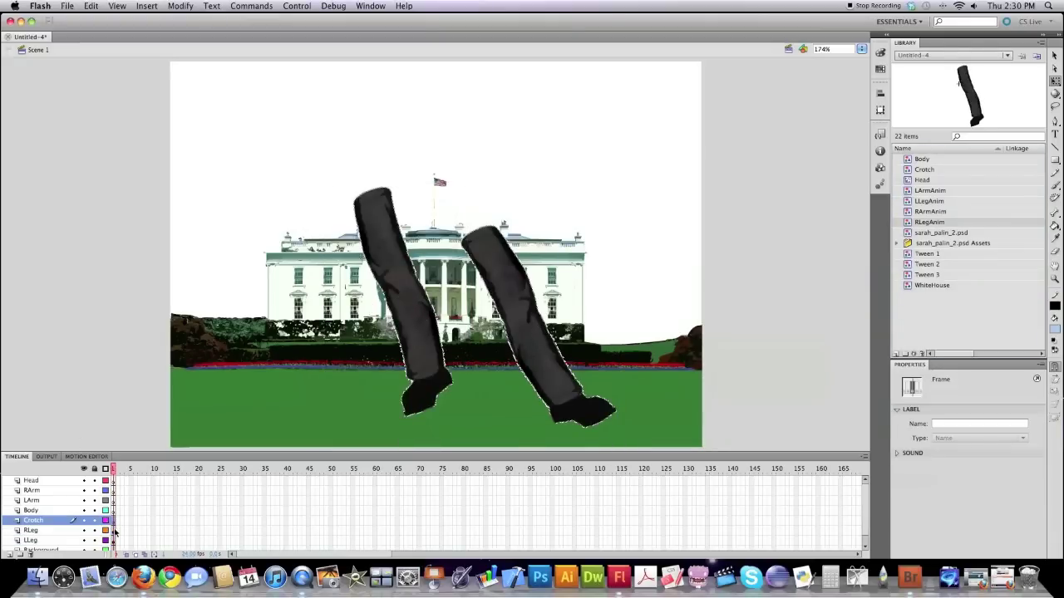
left_click(906, 170)
left_click_drag(906, 170, 443, 193)
- Place Body, LArmAnim, RArmAnim and Head on their matching layers, then select the pieces to resize
left_click(124, 512)
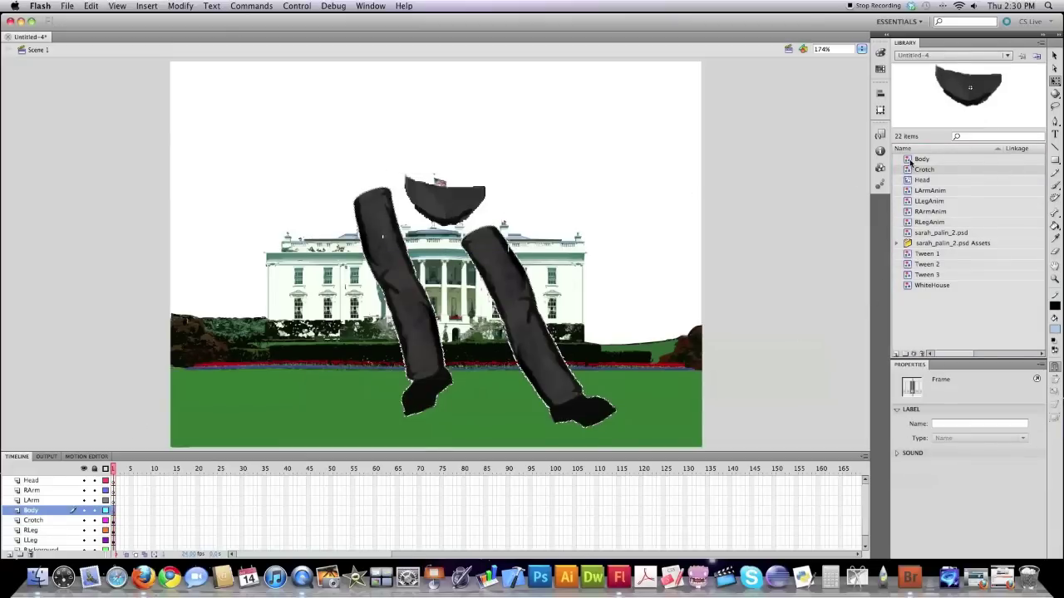
left_click_drag(909, 163, 560, 203)
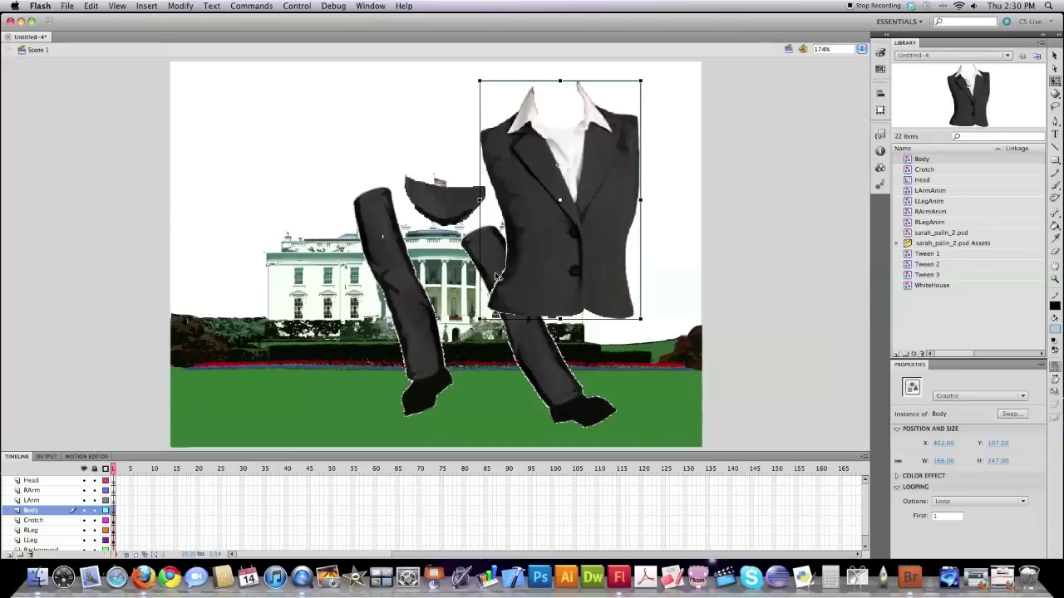
left_click(114, 501)
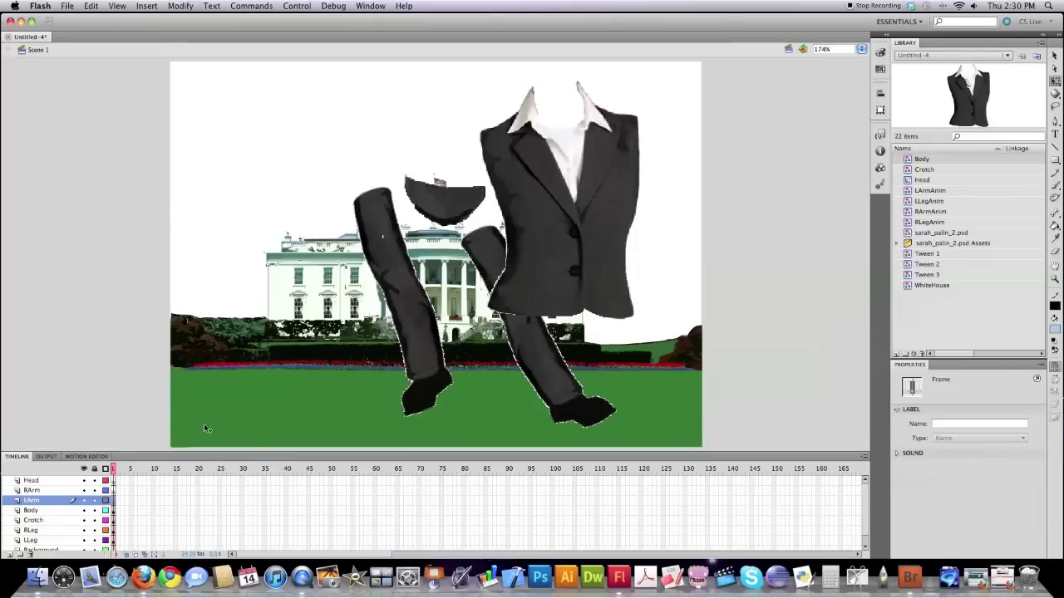
left_click_drag(930, 190, 312, 280)
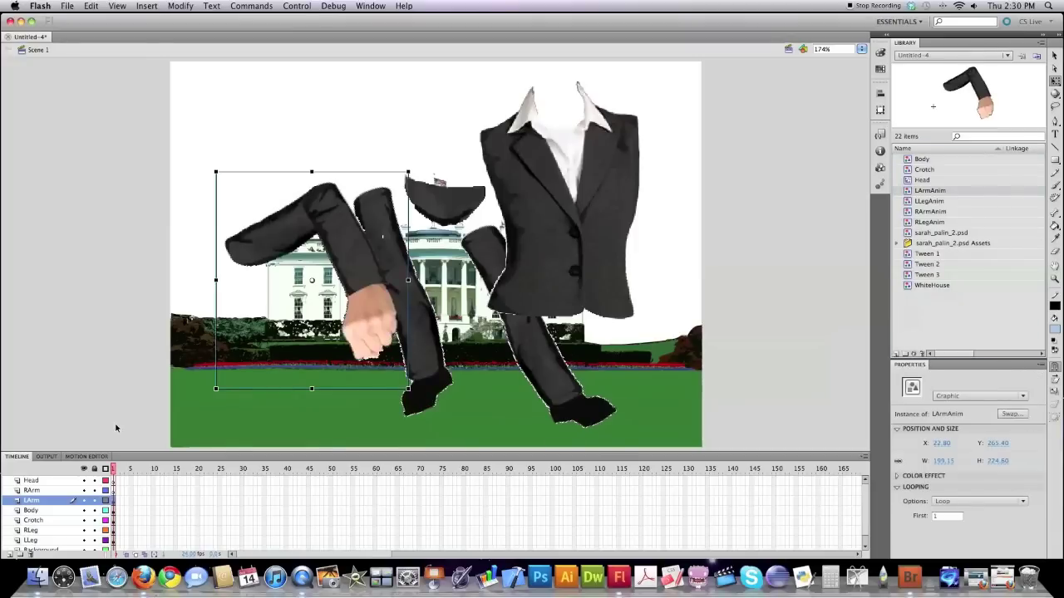
left_click(106, 491)
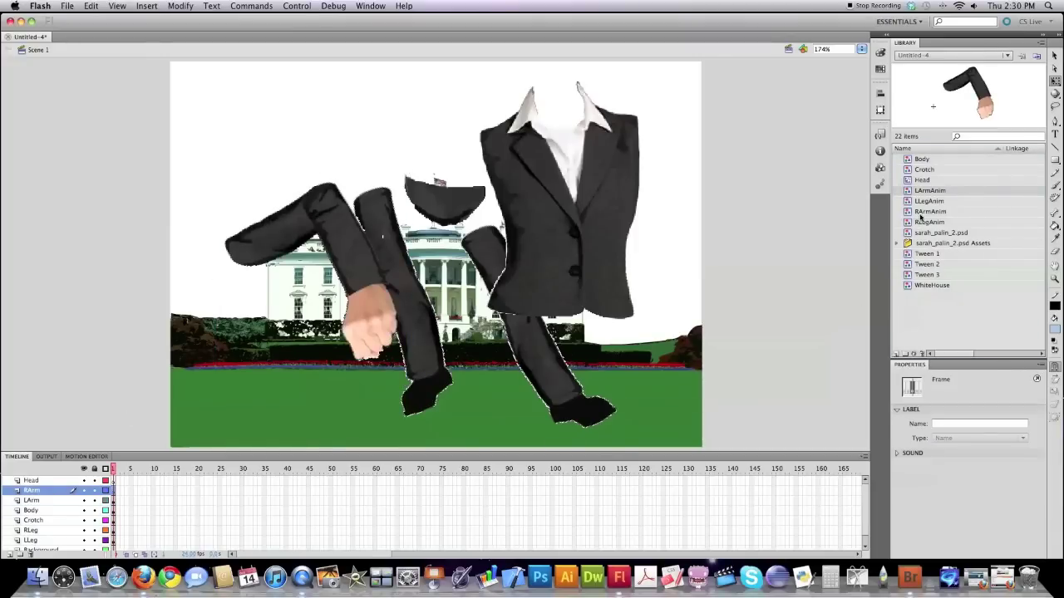
left_click_drag(909, 214, 291, 279)
left_click(34, 480)
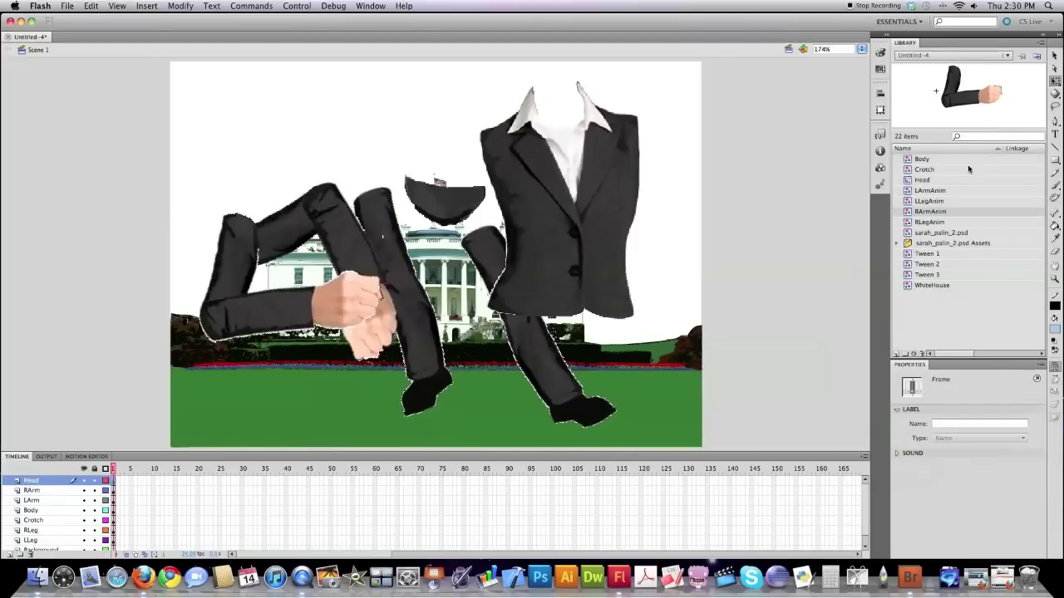
left_click_drag(908, 179, 639, 196)
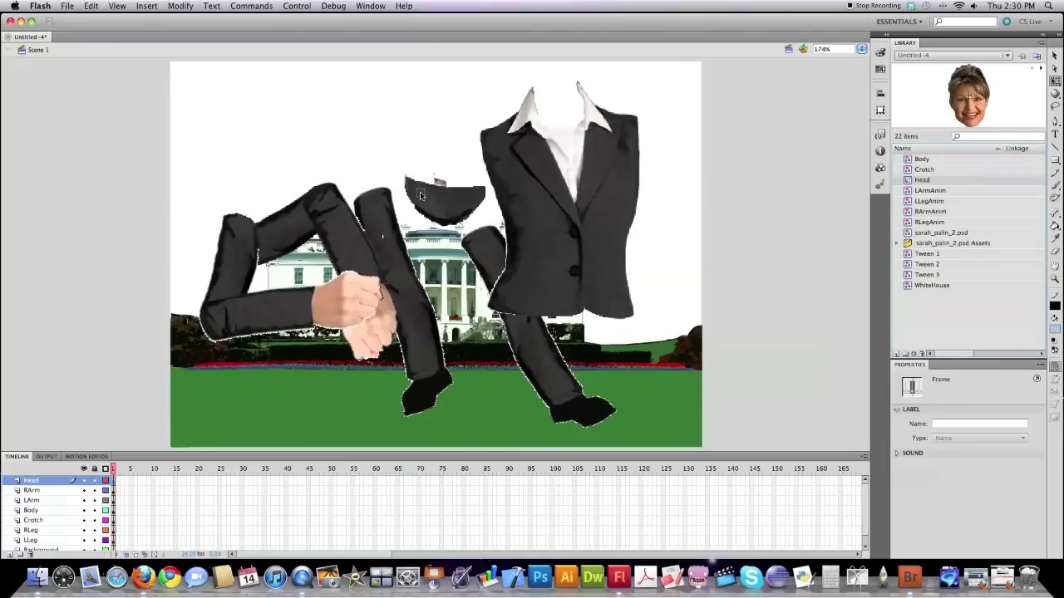
left_click_drag(284, 153, 284, 153)
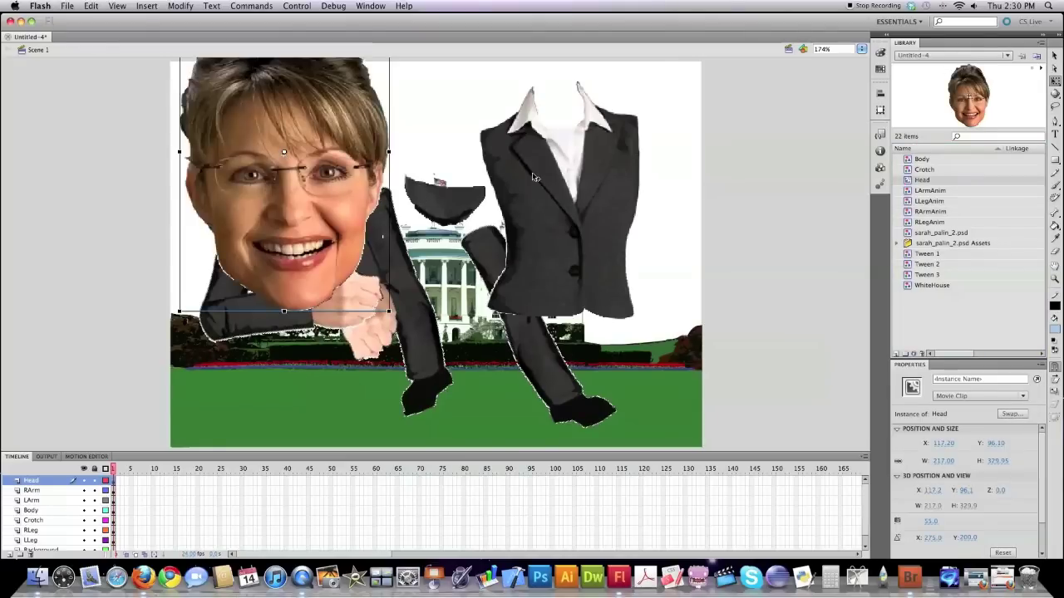
left_click(163, 539)
- Scale the pieces to 70% and fit the legs and crotch under the jacket
left_click(881, 109)
left_click_drag(773, 102, 752, 102)
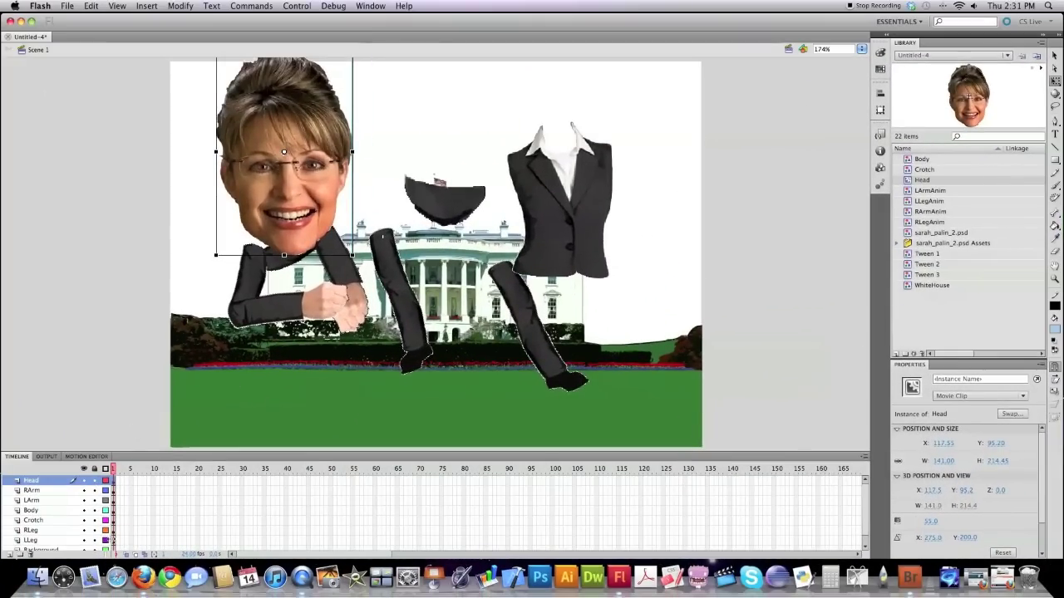
left_click(561, 204)
left_click_drag(561, 204, 561, 232)
left_click_drag(540, 341, 607, 378)
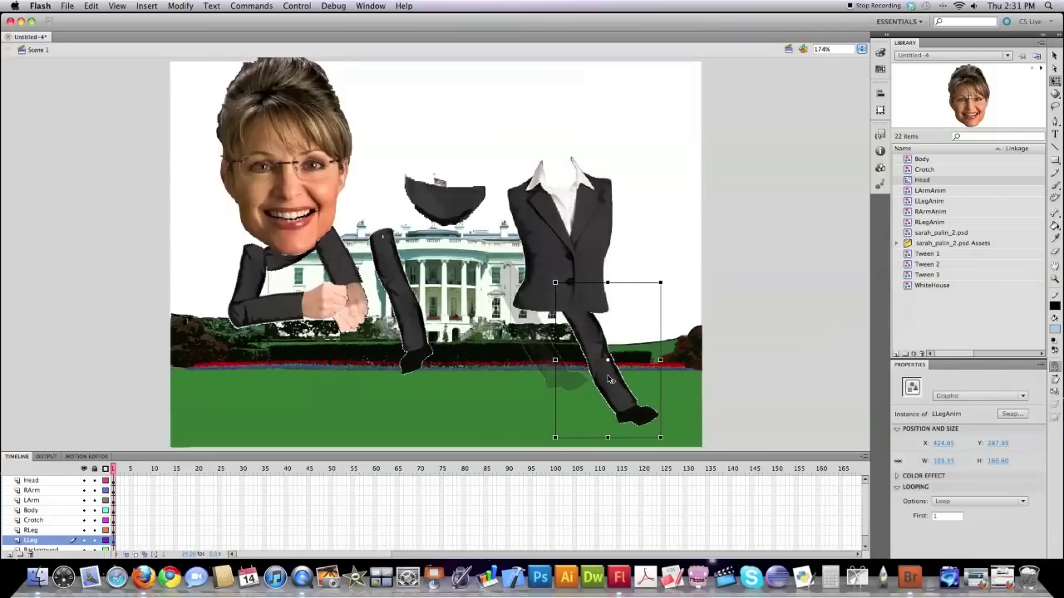
left_click_drag(443, 194, 561, 323)
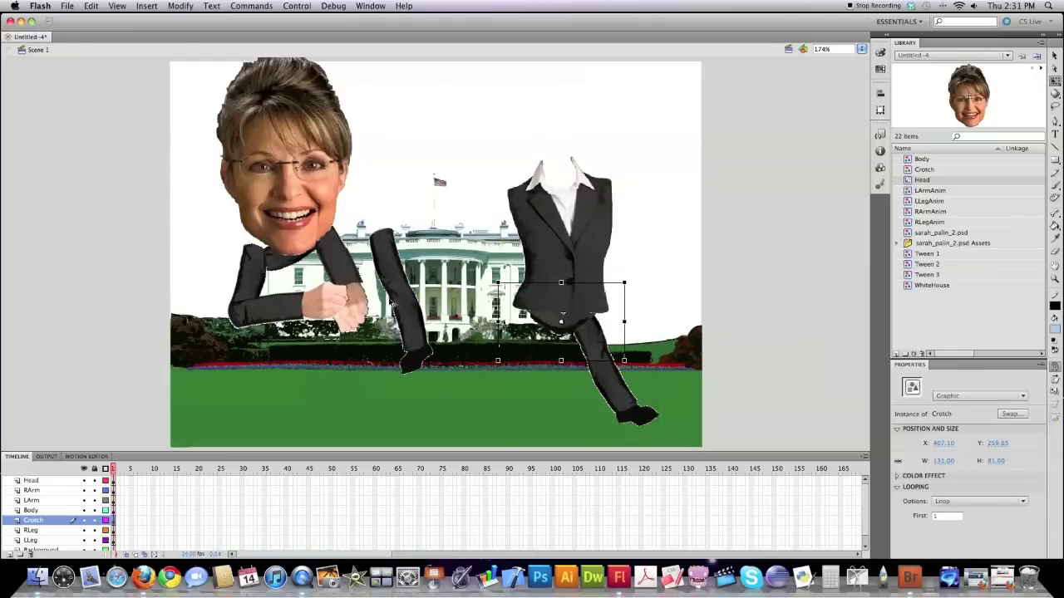
left_click(419, 317)
left_click_drag(425, 317, 527, 361)
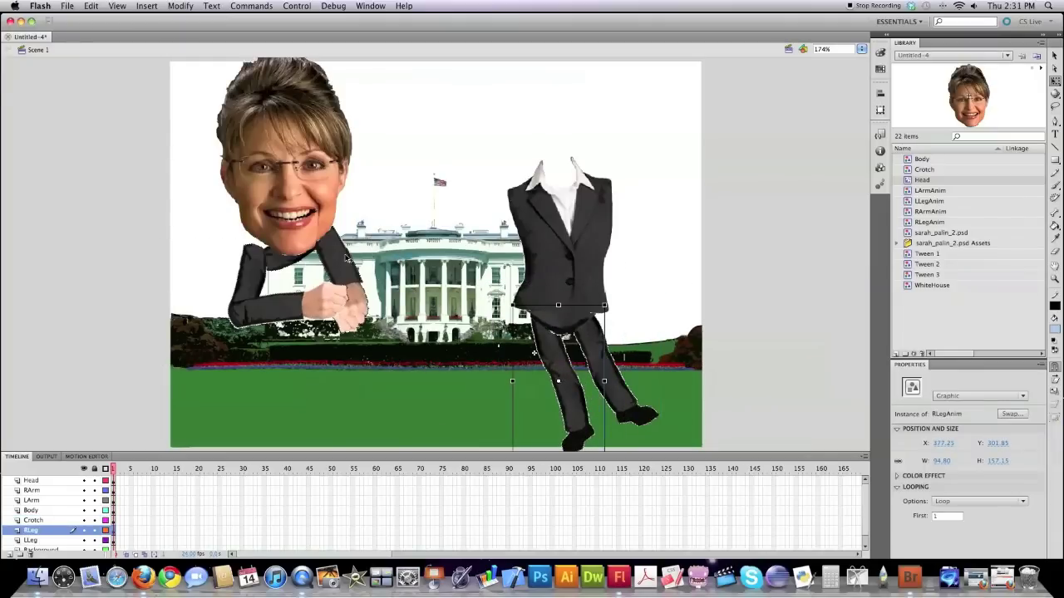
- Attach both arms to the jacket, set the left leg's pivot at the hip, and place the head on the neck
left_click_drag(342, 257, 681, 202)
left_click(535, 352)
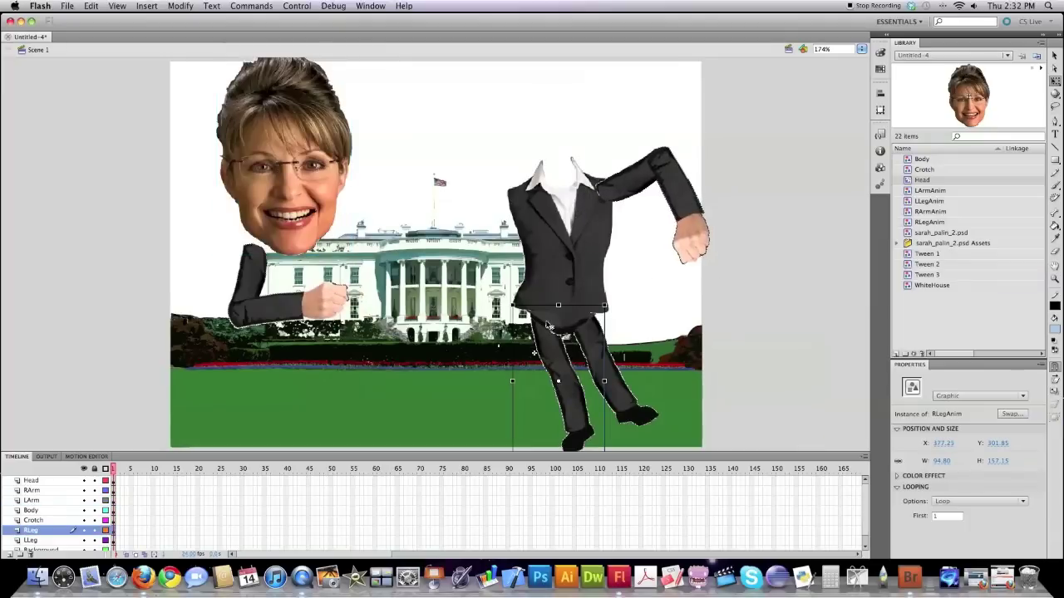
left_click(610, 369)
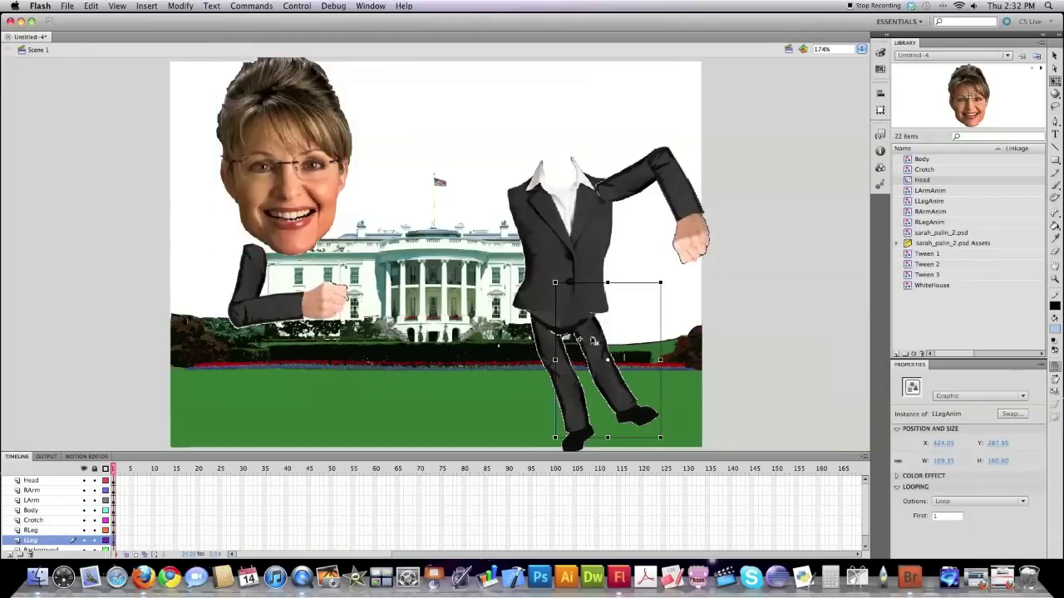
left_click_drag(592, 341, 581, 319)
left_click(572, 232)
left_click_drag(308, 304, 557, 243)
left_click_drag(291, 171, 564, 149)
- Lock the Background layer and shrink the whole character to 188.10 × 340.55
scroll(103, 542, "down", 1)
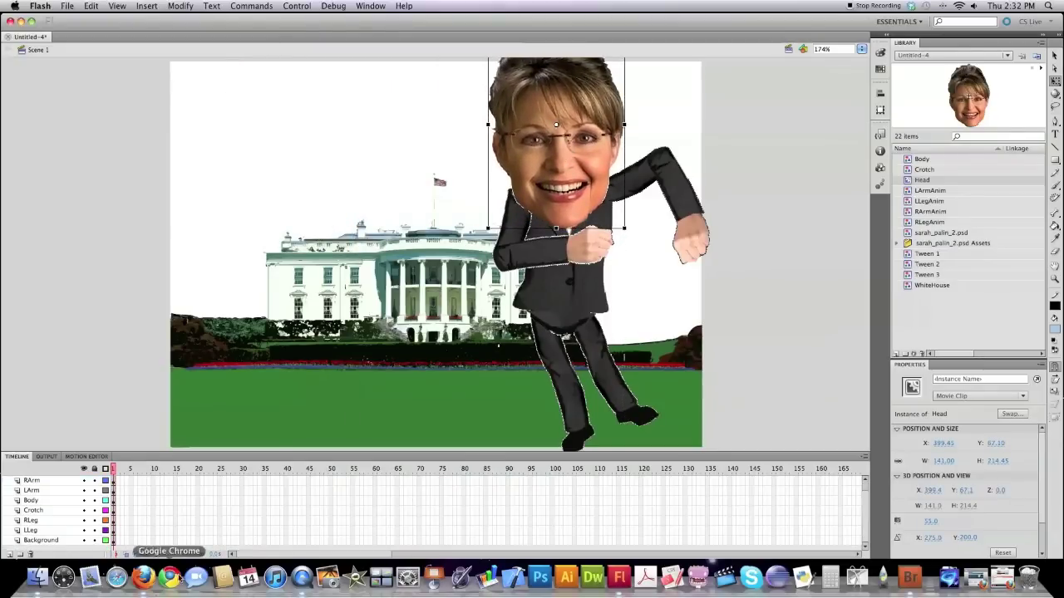
left_click(95, 541)
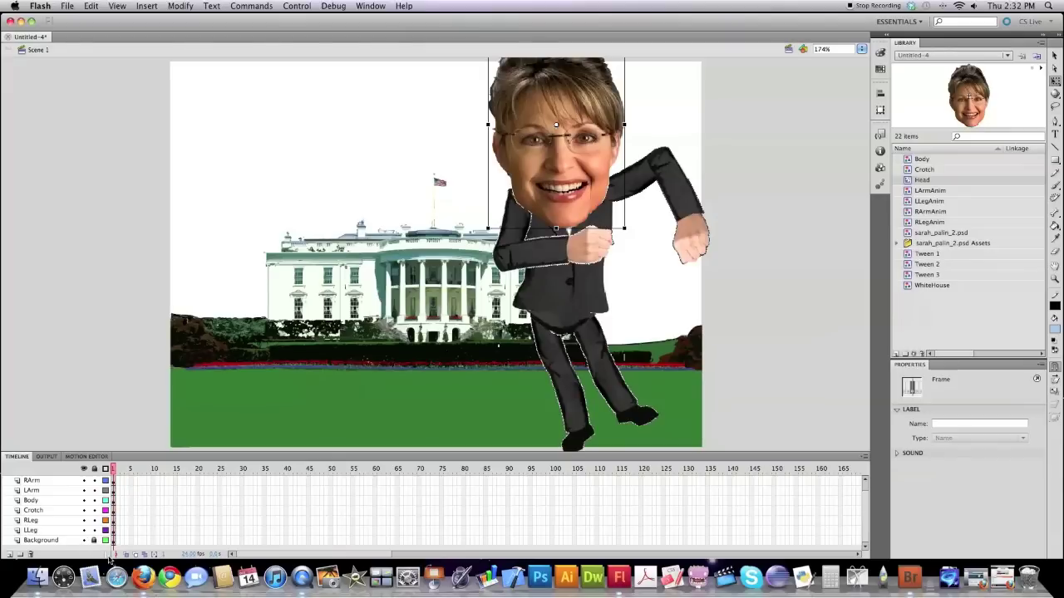
left_click_drag(761, 440, 438, 72)
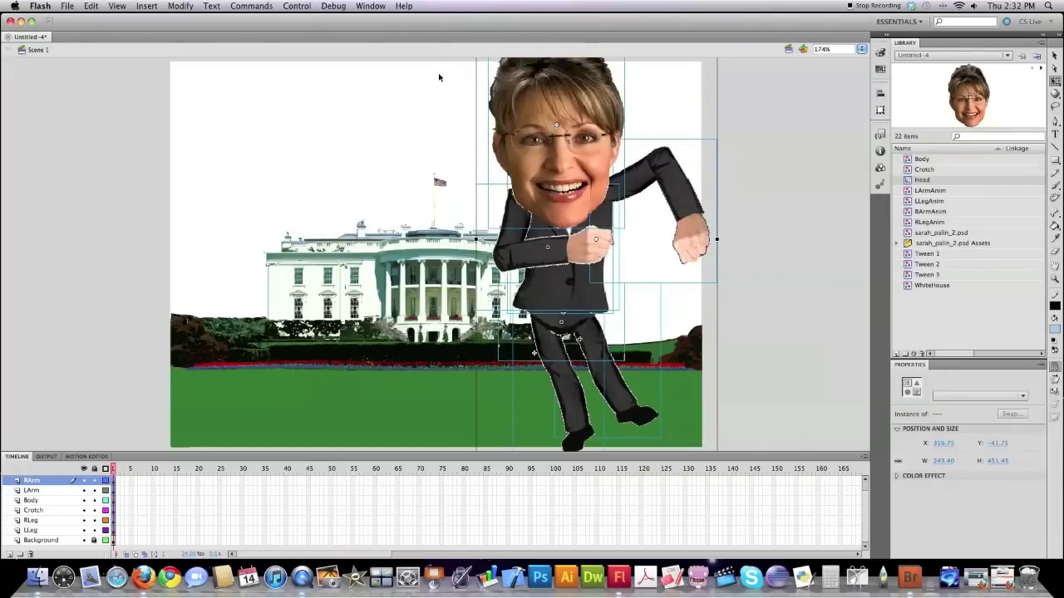
left_click(862, 49)
left_click(865, 48)
left_click(863, 31)
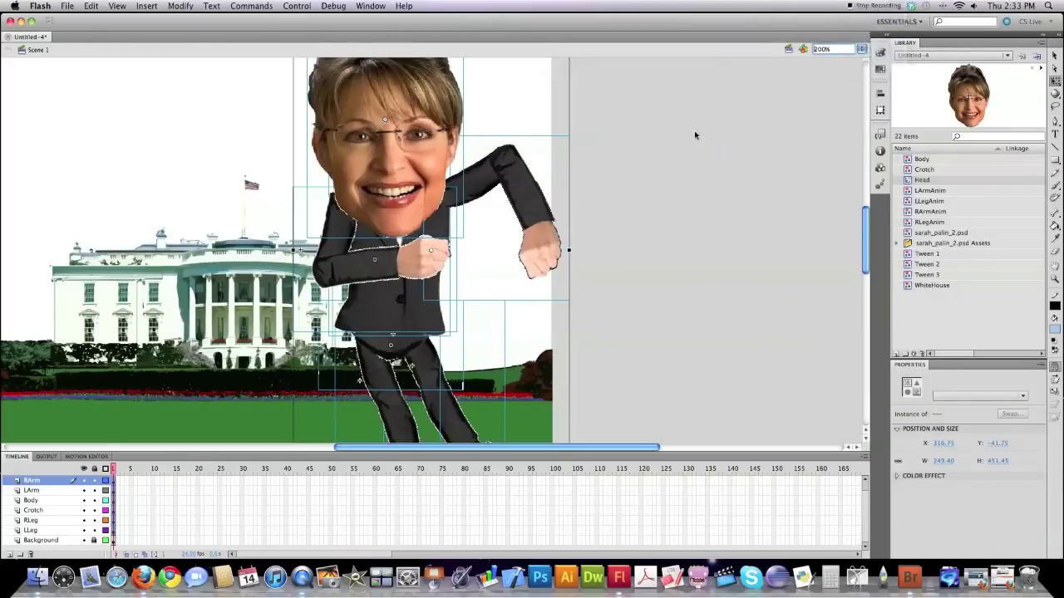
left_click_drag(357, 192, 344, 209)
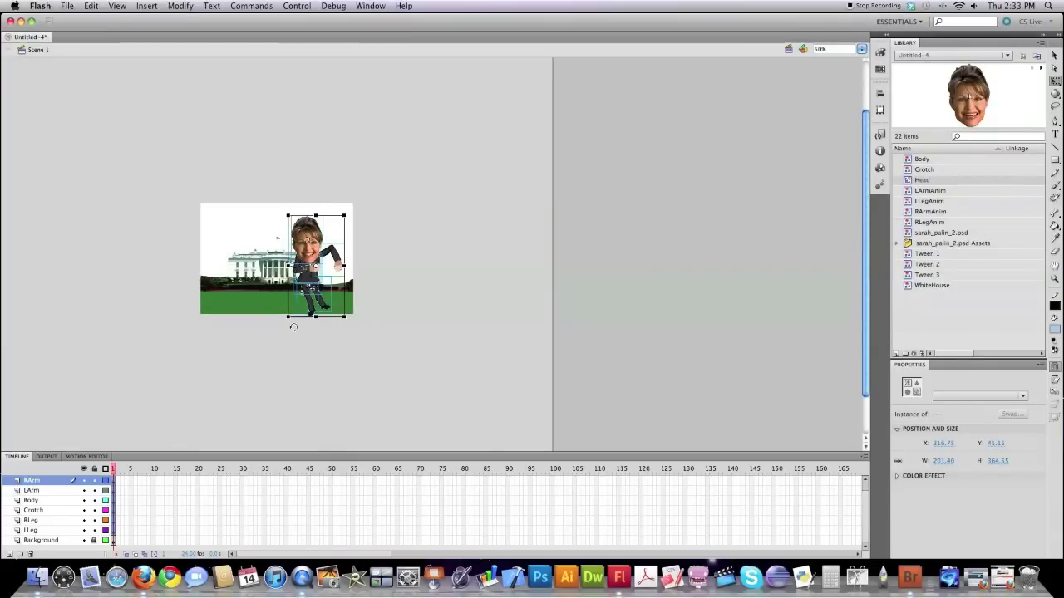
left_click_drag(287, 316, 292, 313)
- Fit the stage in the window and deselect the character
left_click(862, 49)
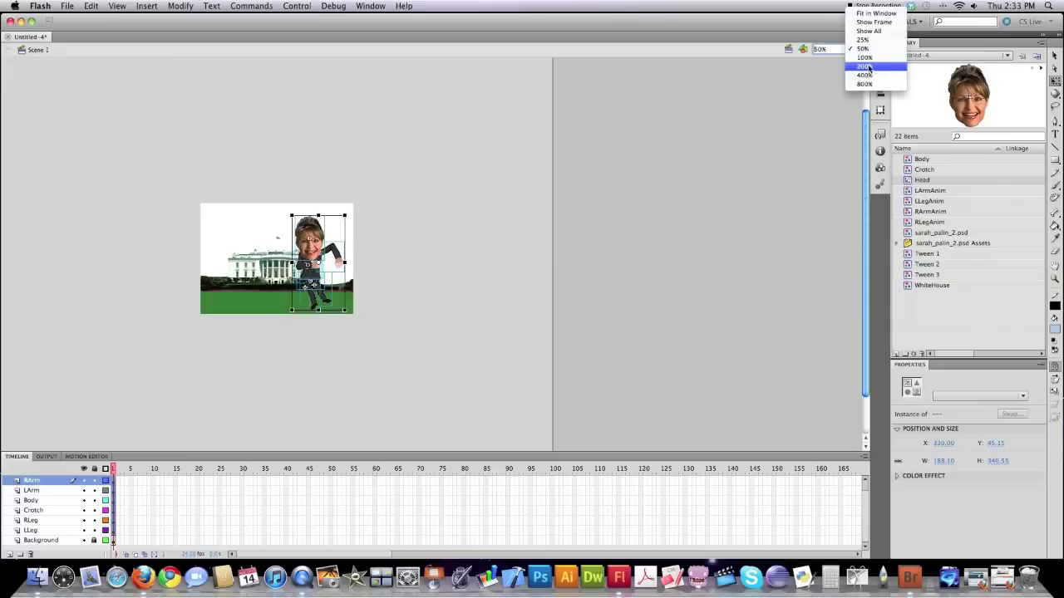
left_click(890, 12)
left_click(715, 287)
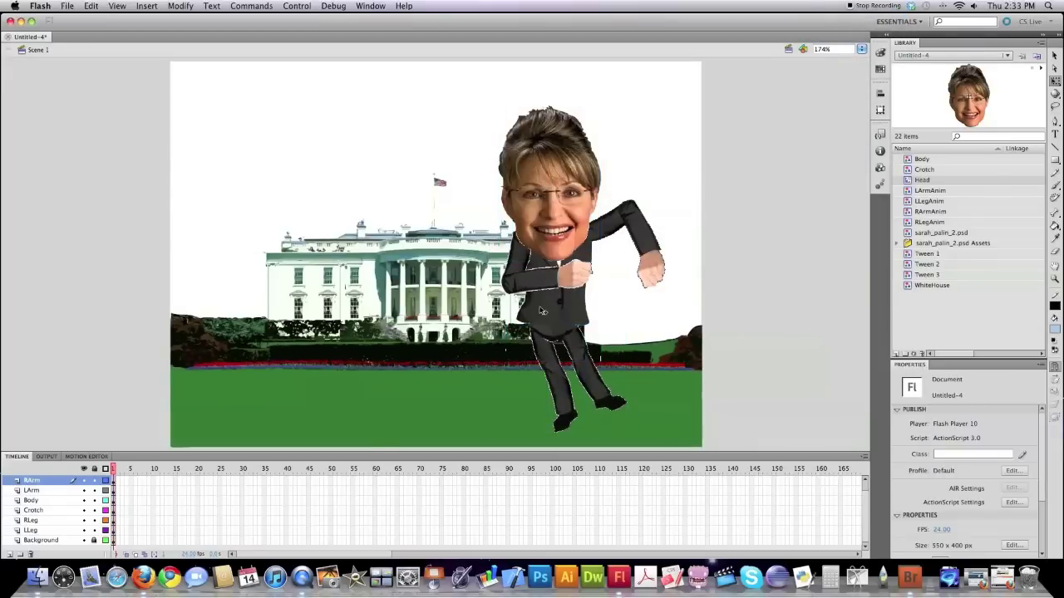
right_click(116, 482)
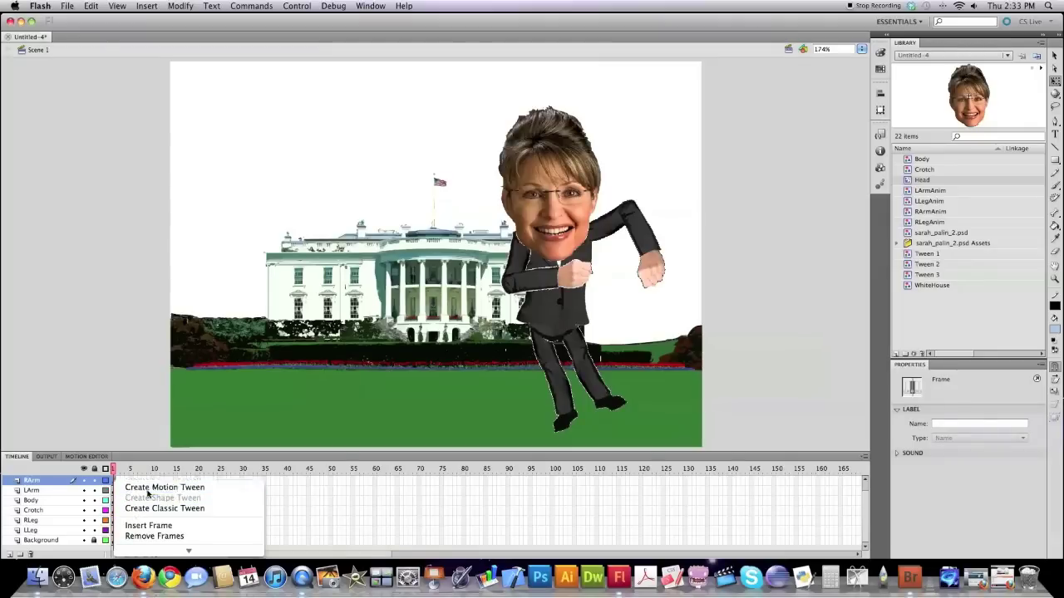
- Create motion tweens on the RArm, LArm, Body, Crotch, RLeg and LLeg layers
left_click(148, 489)
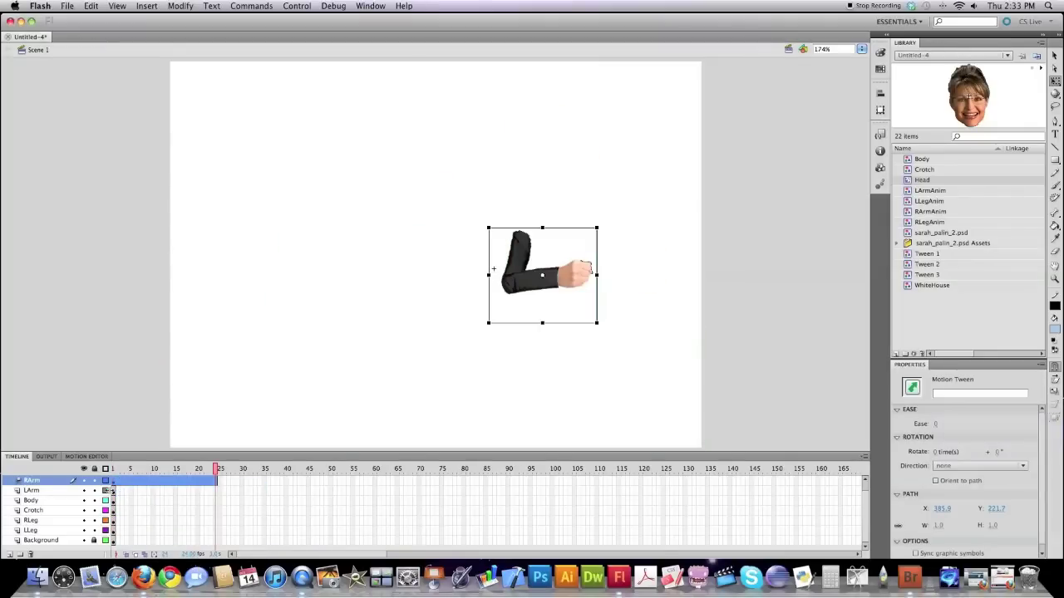
right_click(113, 492)
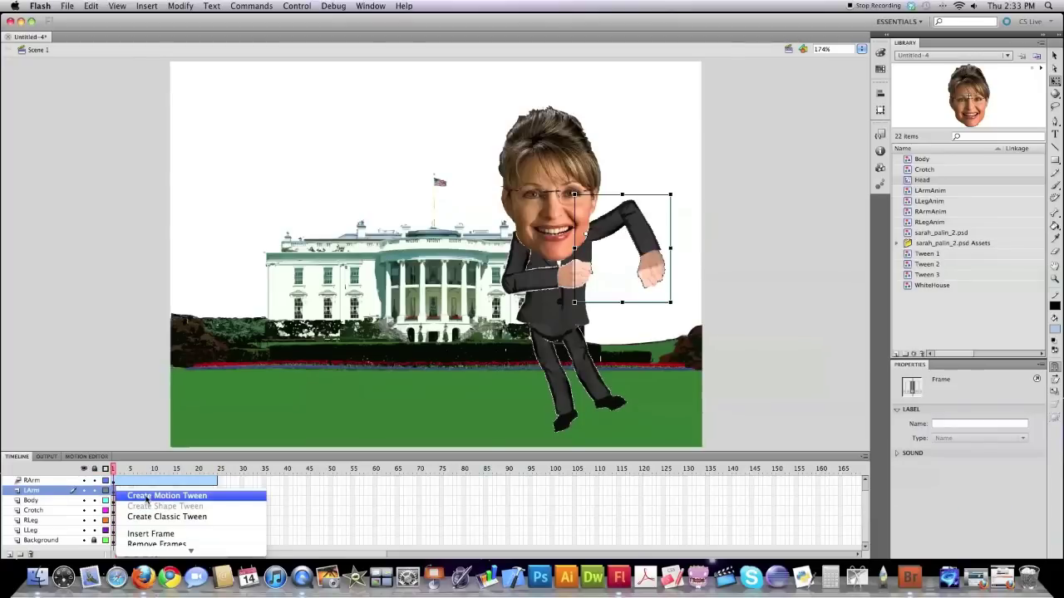
left_click(125, 497)
left_click(116, 501)
right_click(117, 502)
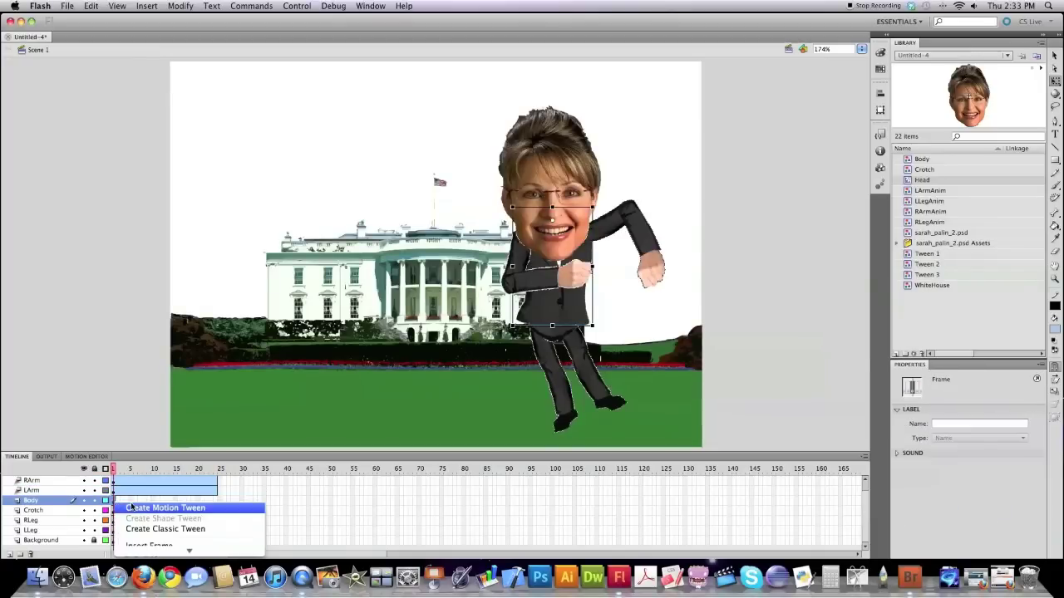
left_click(132, 509)
right_click(113, 510)
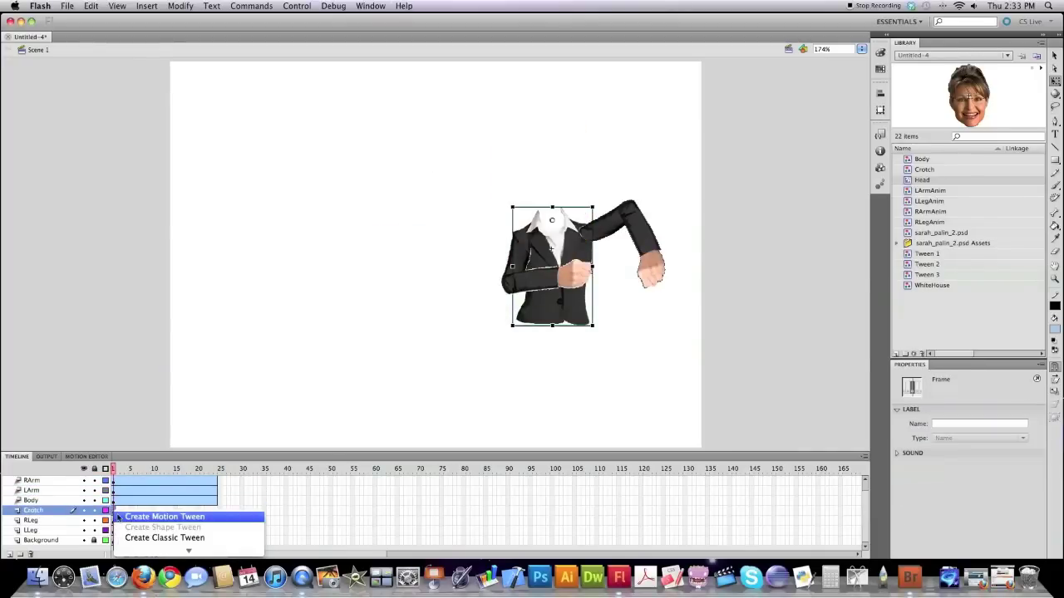
left_click(126, 513)
left_click(97, 542)
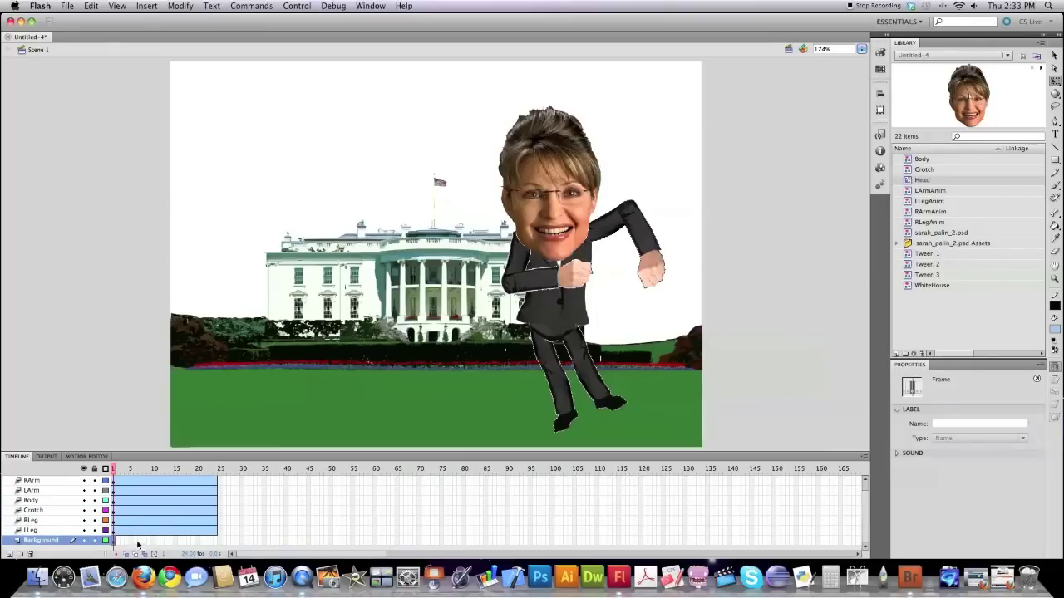
left_click(215, 542)
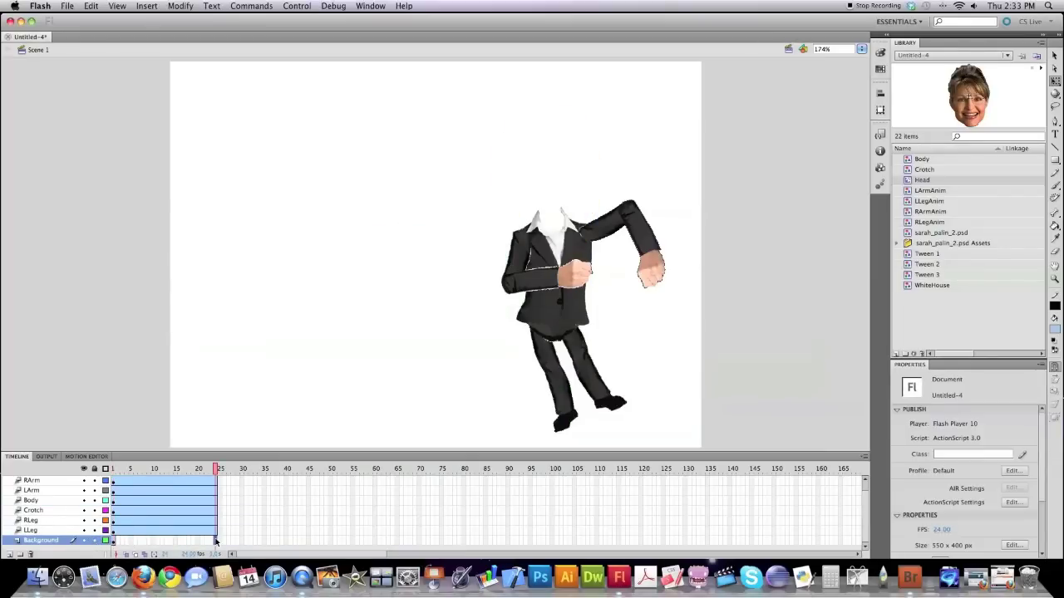
- Extend the White House background with F5 and move to frame 24 of the tweens
left_click(300, 540)
key("F5")
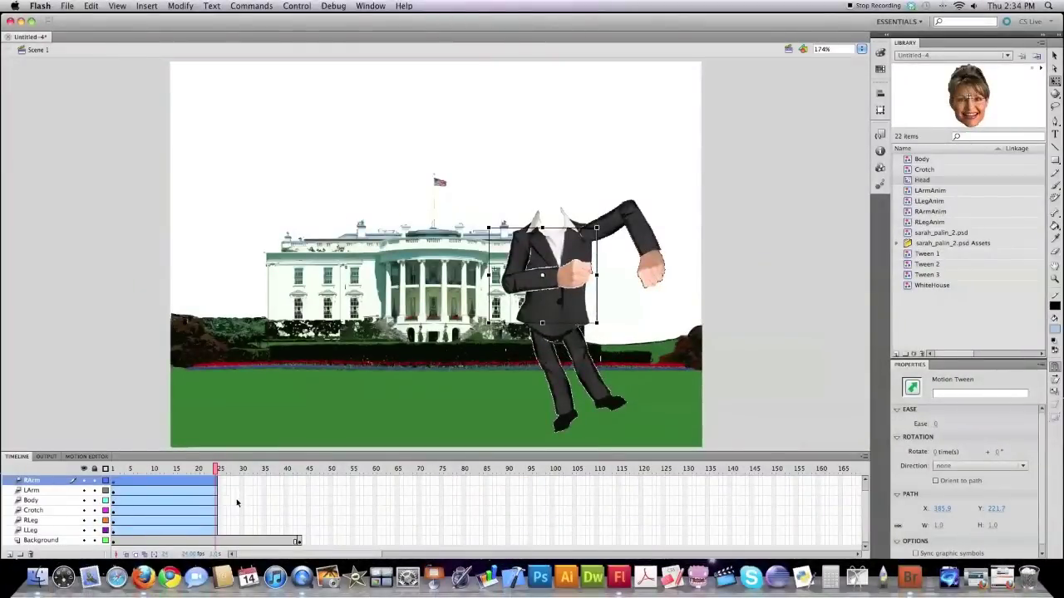
left_click(215, 500)
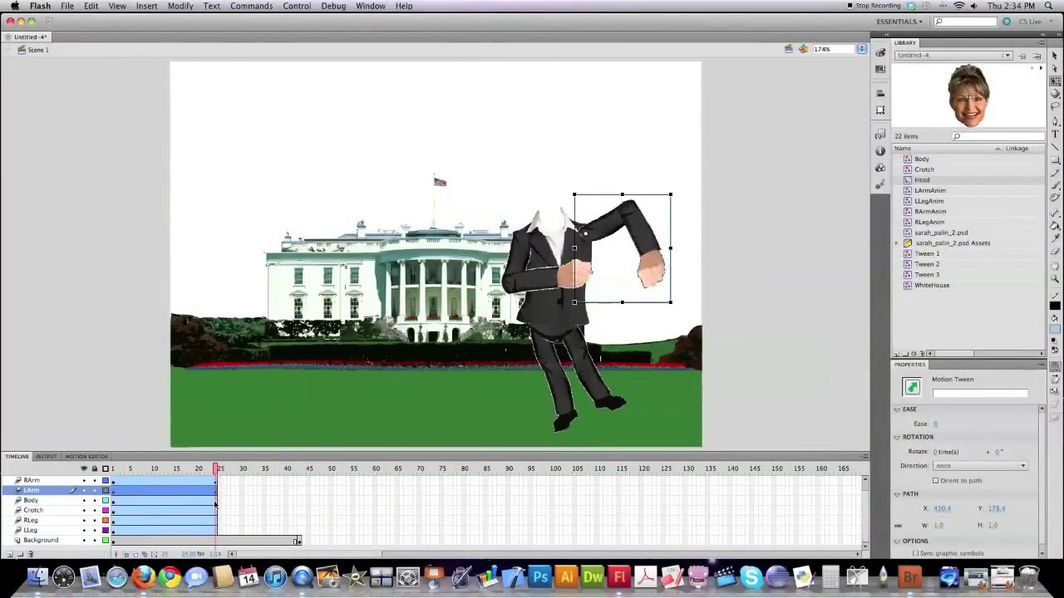
left_click(215, 530)
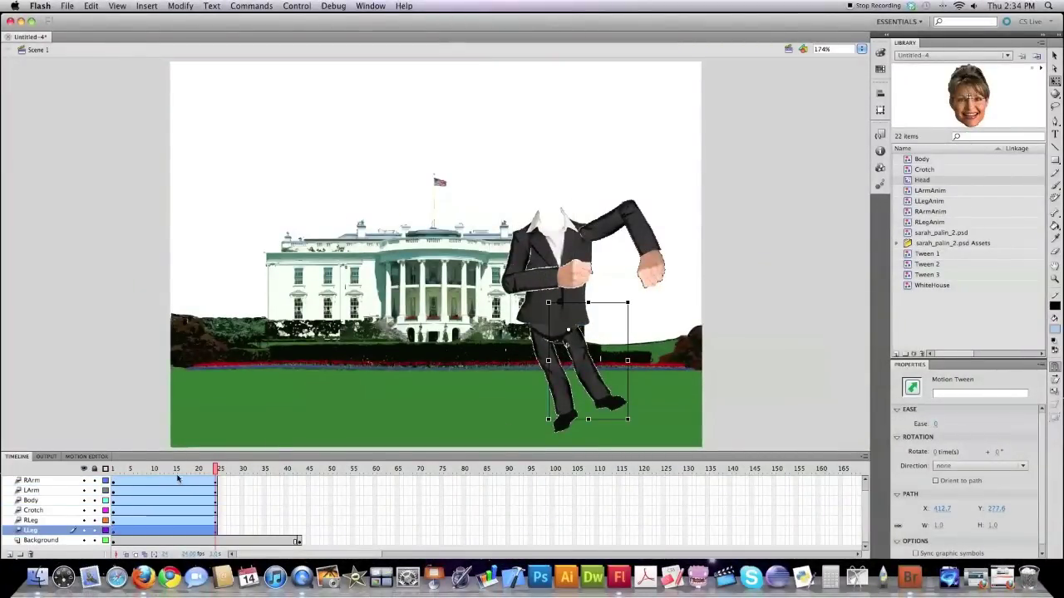
- Rotate the left arm at the shoulder, turn the right arm about 90°, and tilt the head about 20°
left_click(629, 215)
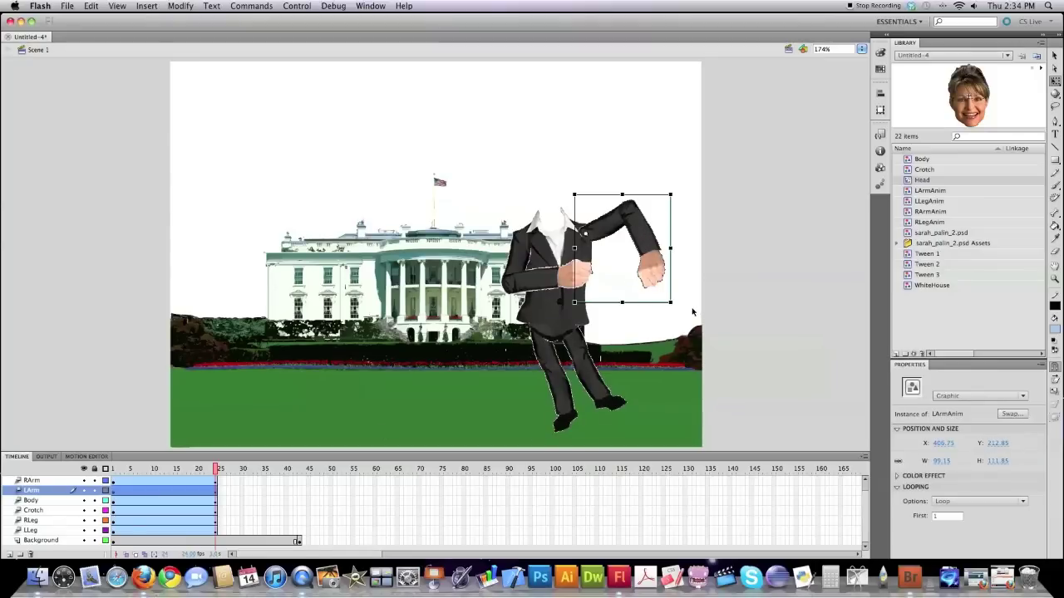
left_click_drag(677, 307, 490, 274)
left_click(528, 281)
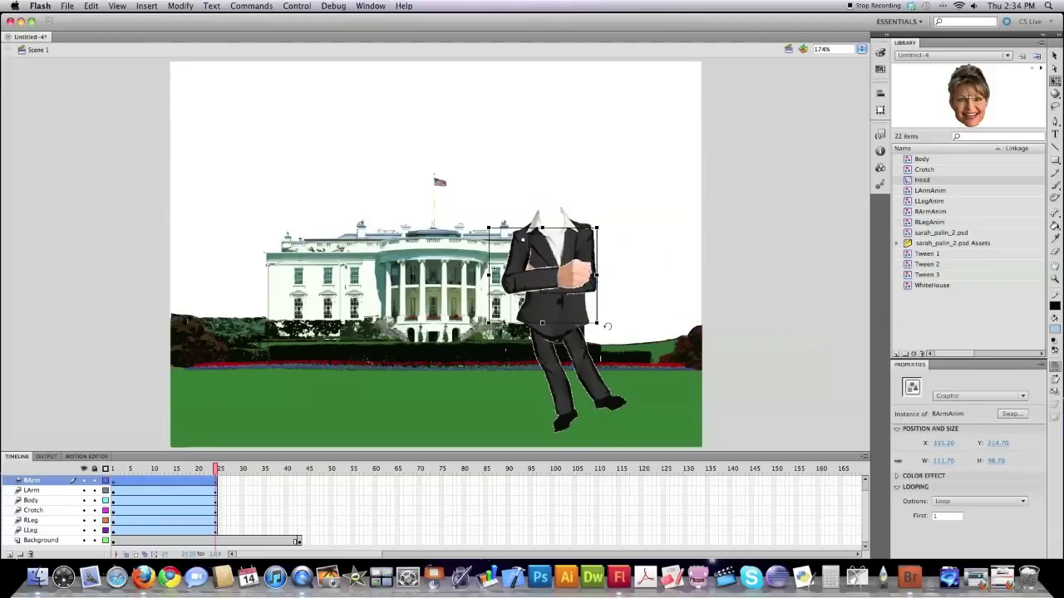
left_click_drag(601, 328, 462, 357)
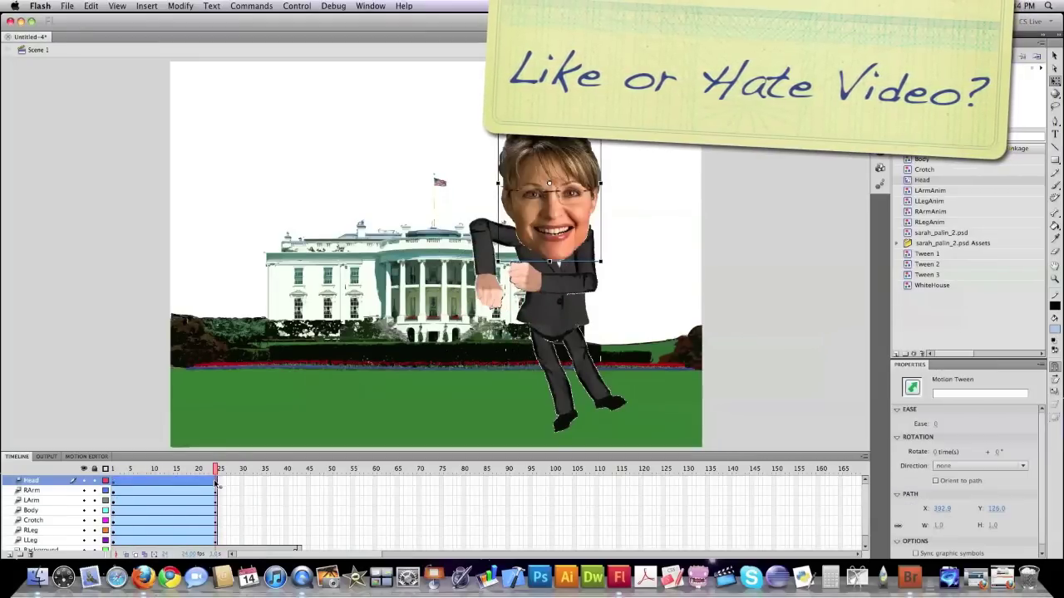
left_click_drag(491, 268, 441, 260)
- Swing the right and left legs around their hips into a wide stride
left_click(561, 377)
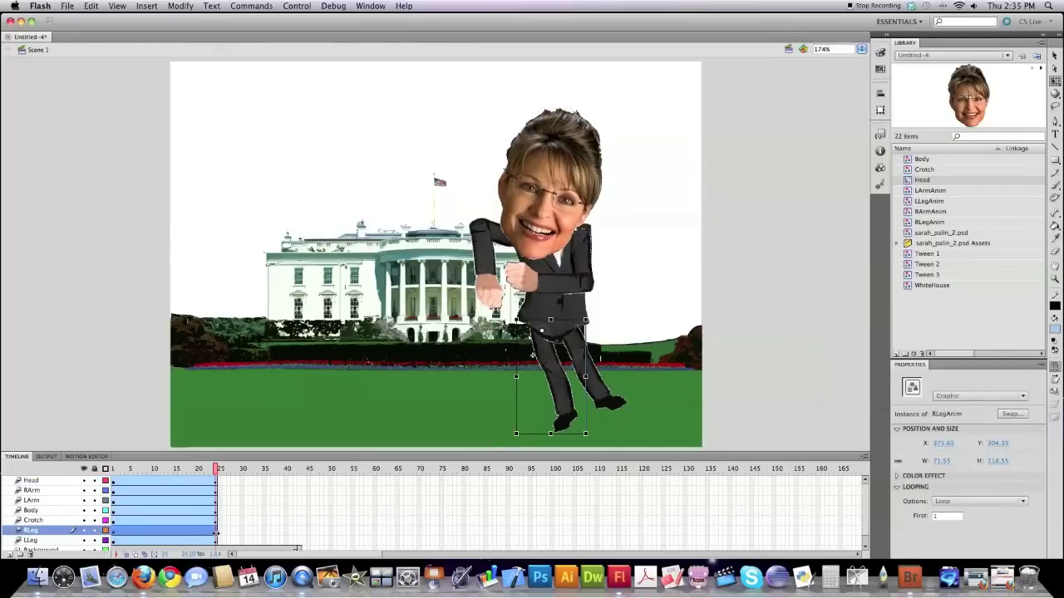
left_click_drag(517, 435, 444, 436)
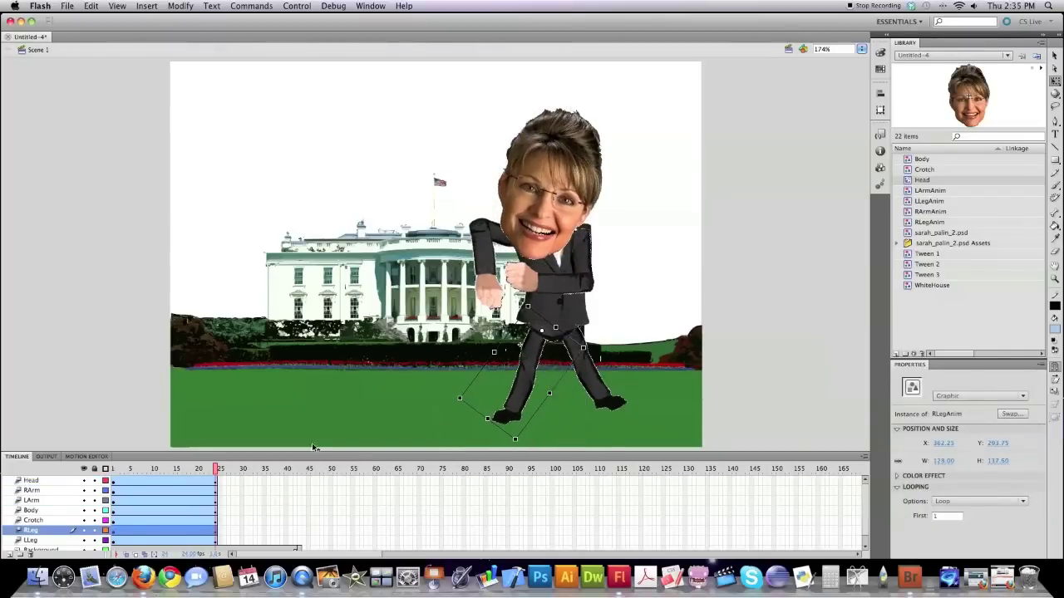
left_click(167, 540)
left_click_drag(630, 434, 572, 433)
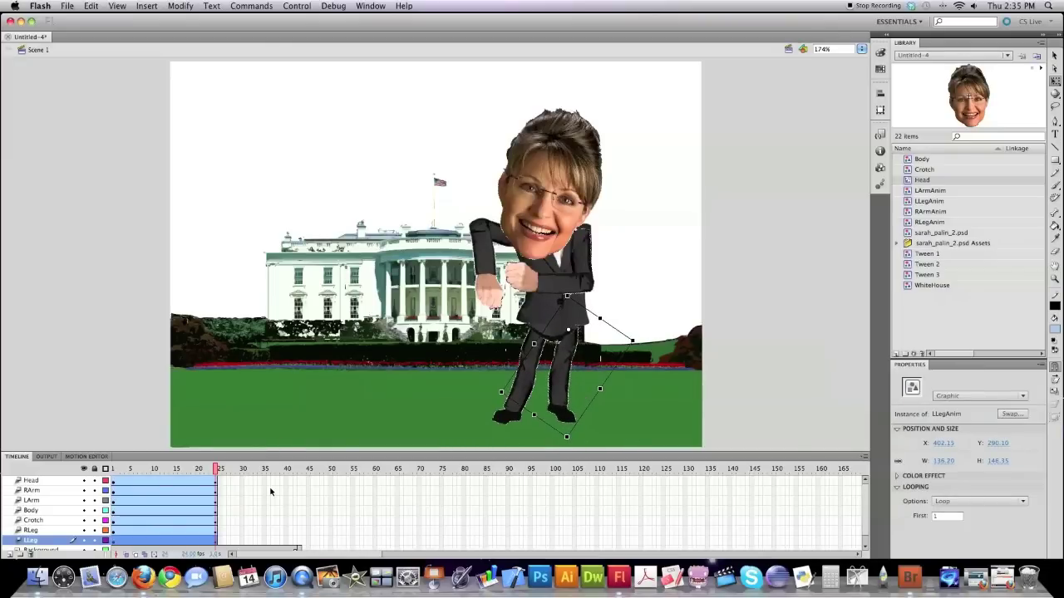
left_click(300, 482)
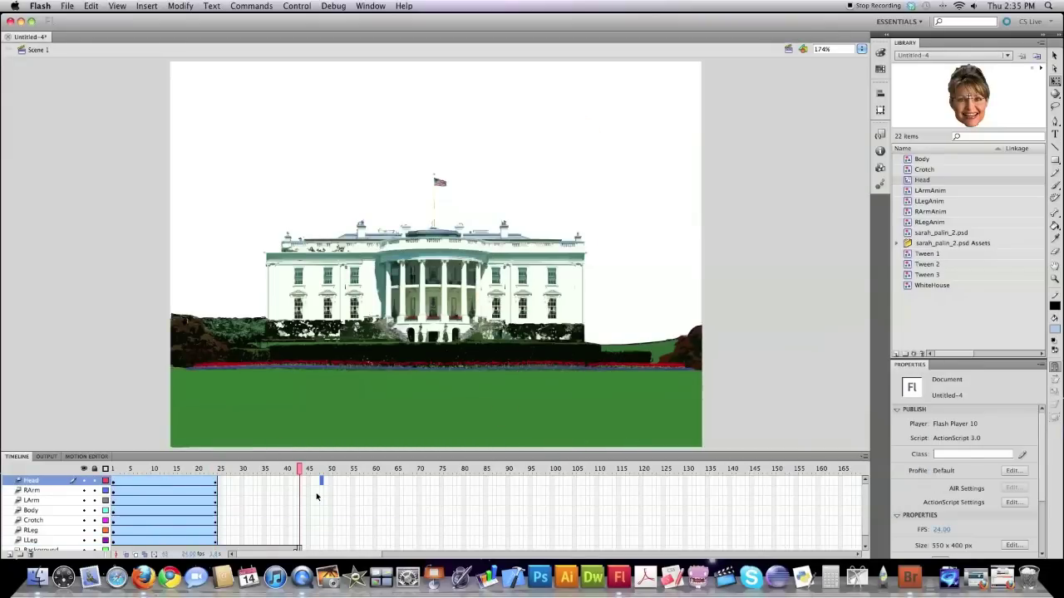
- Extend the Head, RArm, LArm, Body, Crotch, RLeg and LLeg tweens to frame 48 with F5
key("F5")
left_click(323, 491)
key("F5")
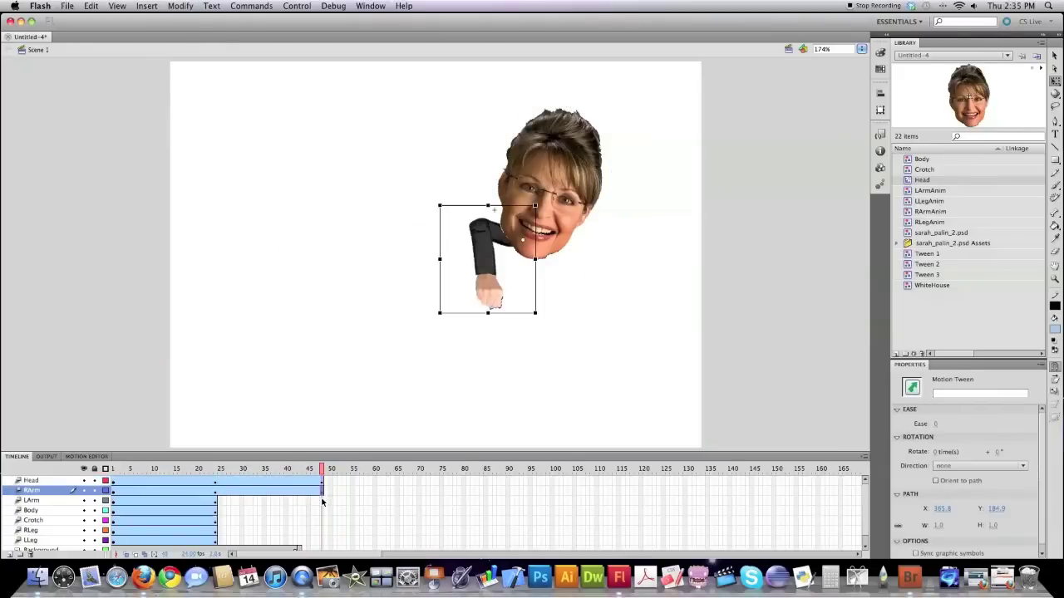
left_click(323, 501)
key("F5")
left_click(322, 511)
key("F5")
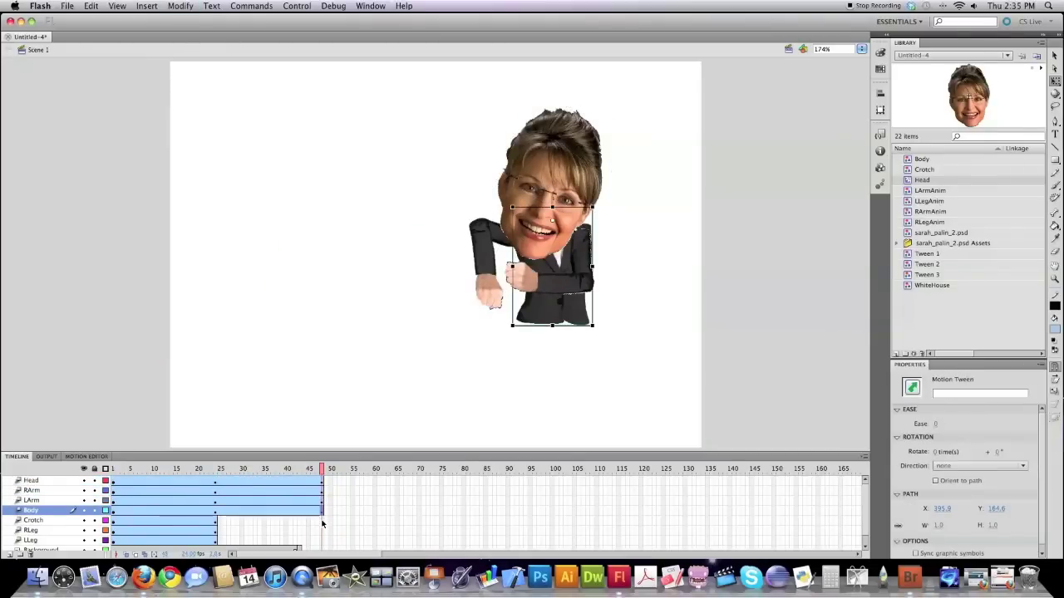
left_click(322, 520)
key("F5")
left_click(323, 531)
key("F5")
left_click(323, 540)
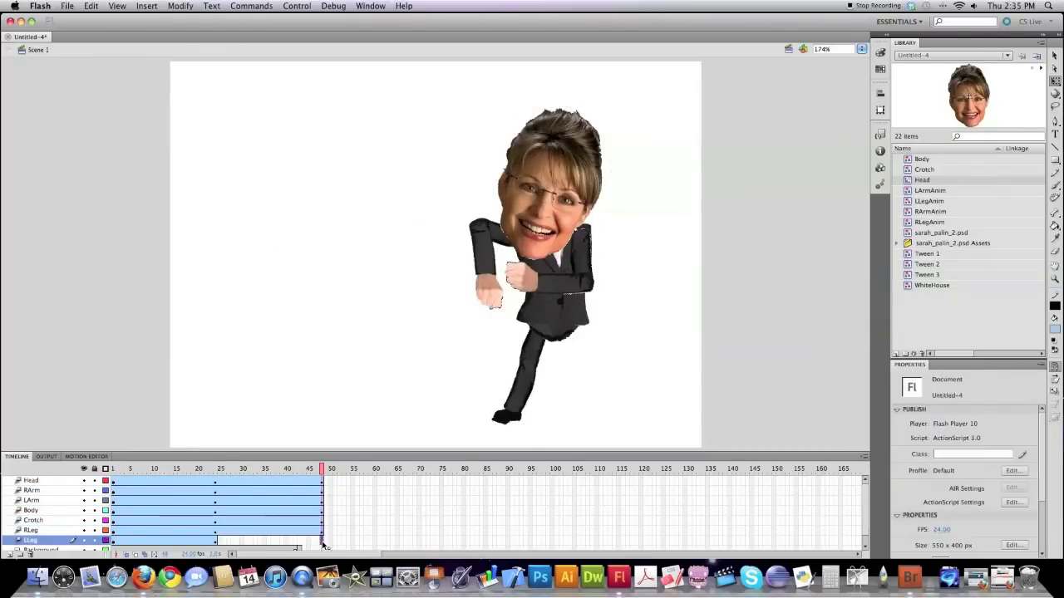
key("F5")
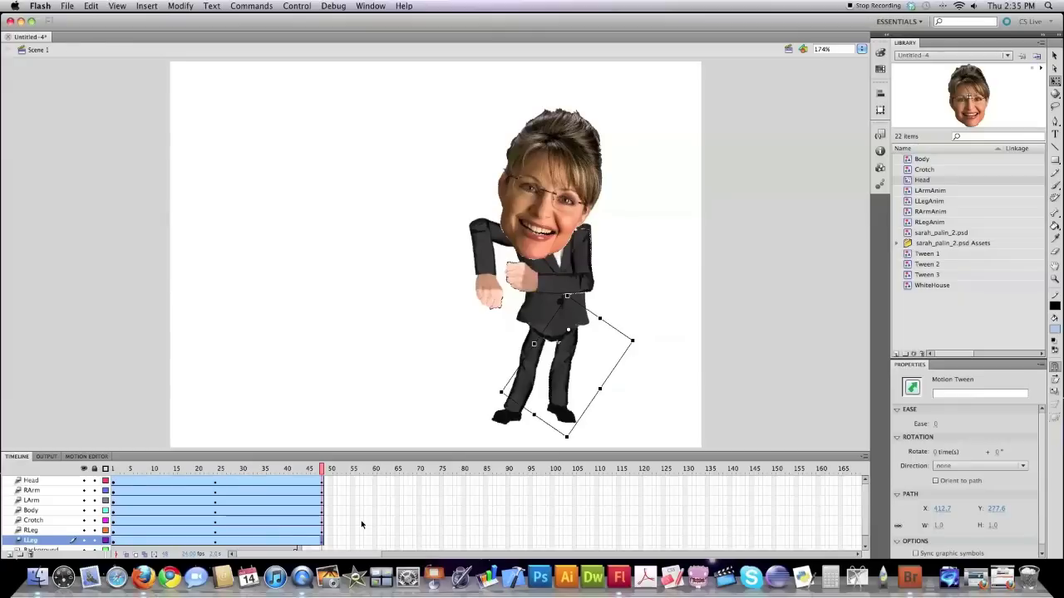
- Extend the White House Background layer to frame 48
scroll(300, 548, "down", 1)
left_click(299, 541)
key("F5")
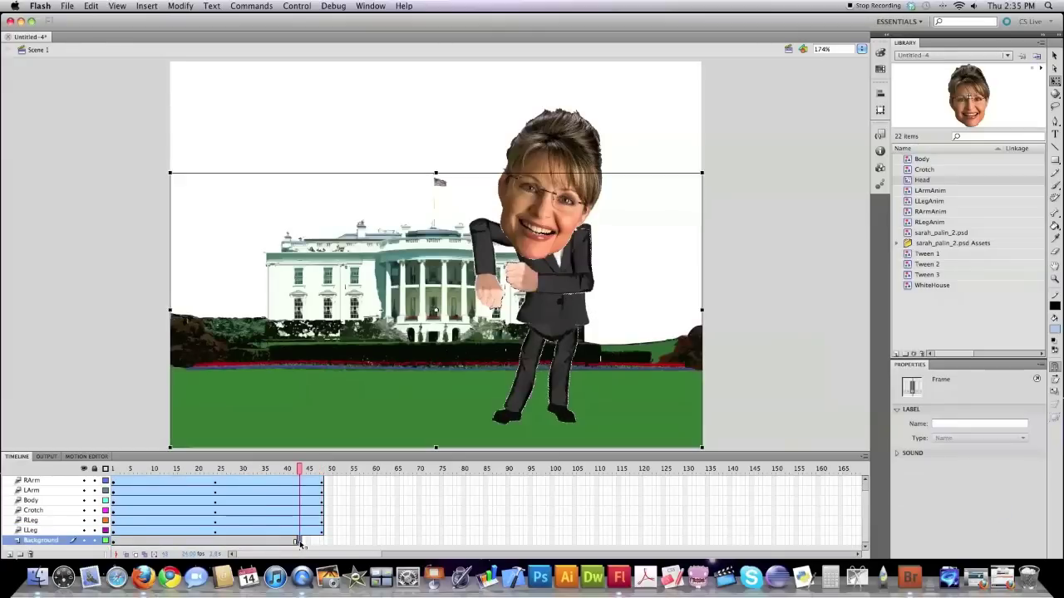
left_click_drag(299, 541, 320, 543)
left_click(406, 503)
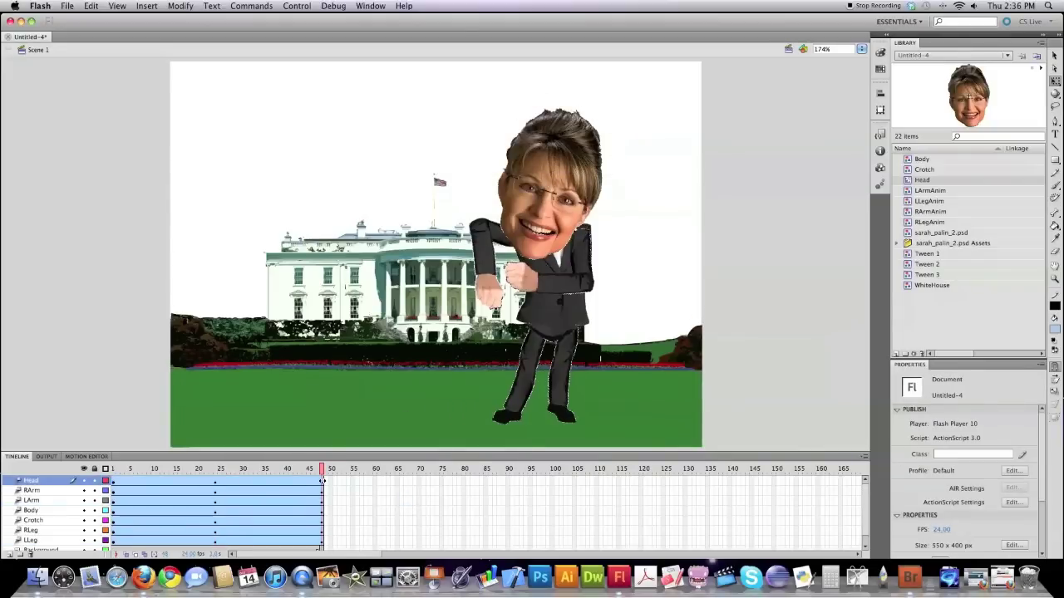
- At frame 48, tilt the head, rest the right hand on the chest, and swing the left arm out
left_click(571, 168)
left_click_drag(572, 284, 627, 278)
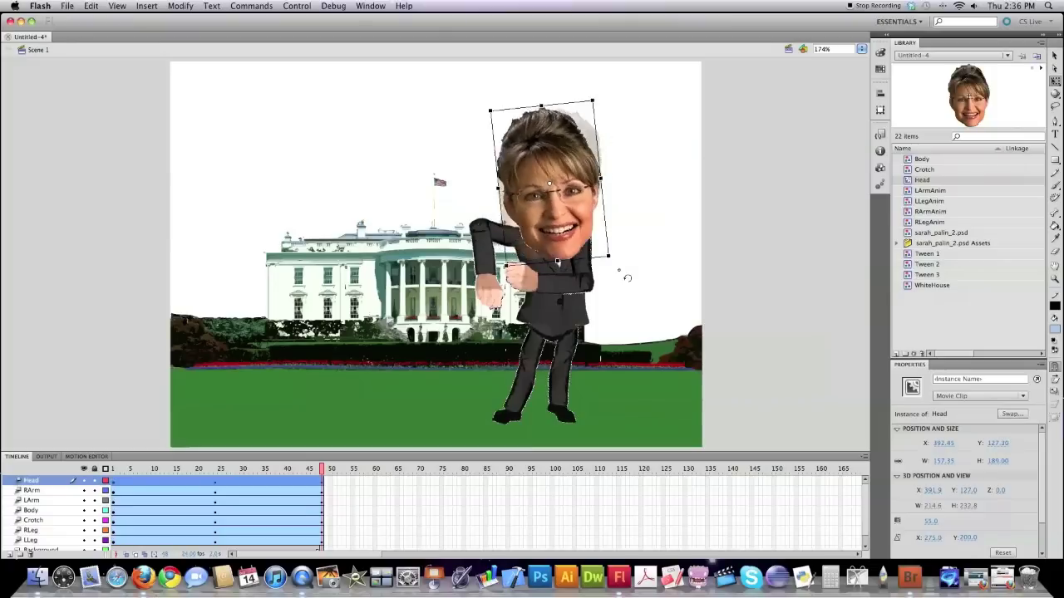
left_click(520, 302)
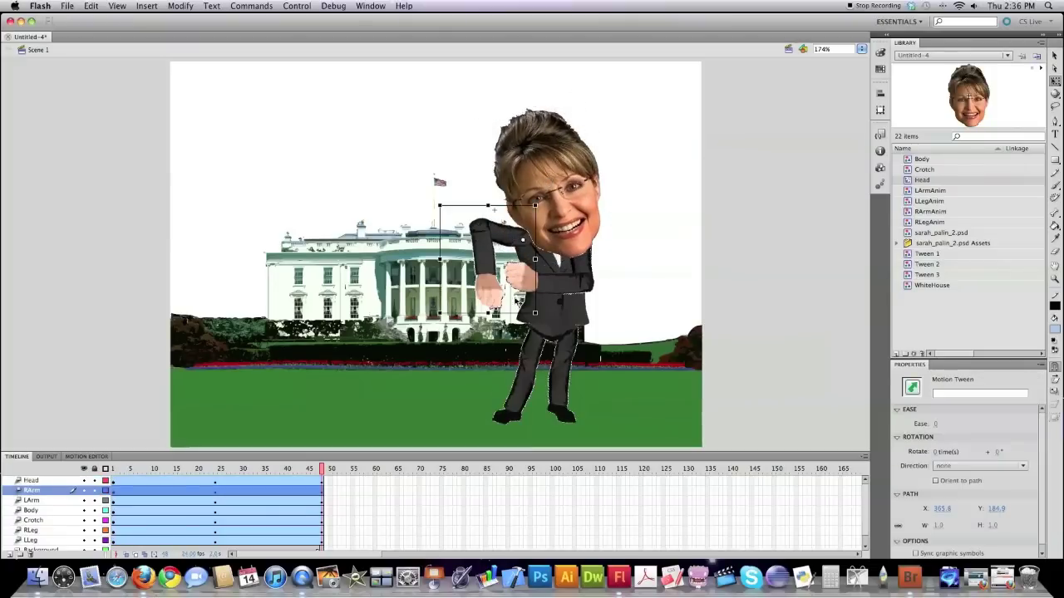
left_click_drag(539, 321, 672, 273)
left_click(321, 500)
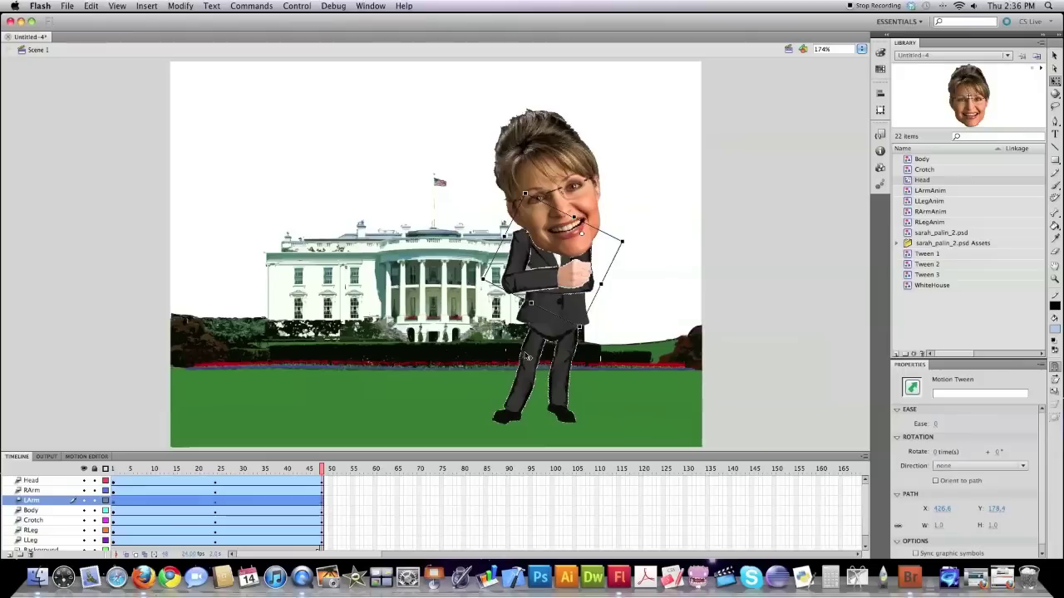
left_click_drag(579, 328, 601, 322)
- Kick the right leg out to the right and play the 48-frame dance from the start
left_click(318, 510)
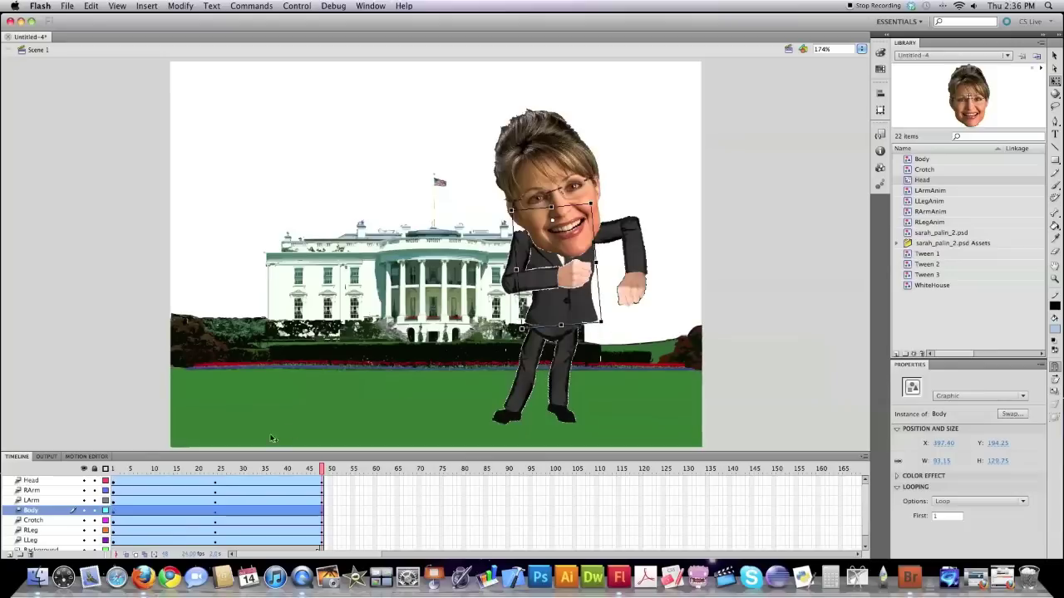
left_click(322, 520)
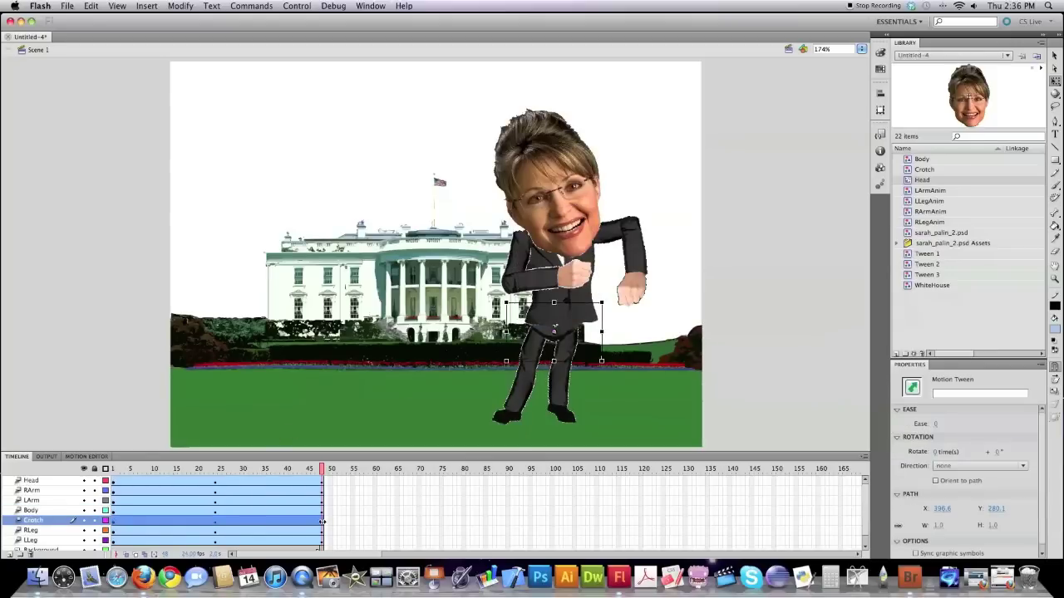
left_click(512, 399)
left_click_drag(503, 432, 648, 438)
left_click(519, 400)
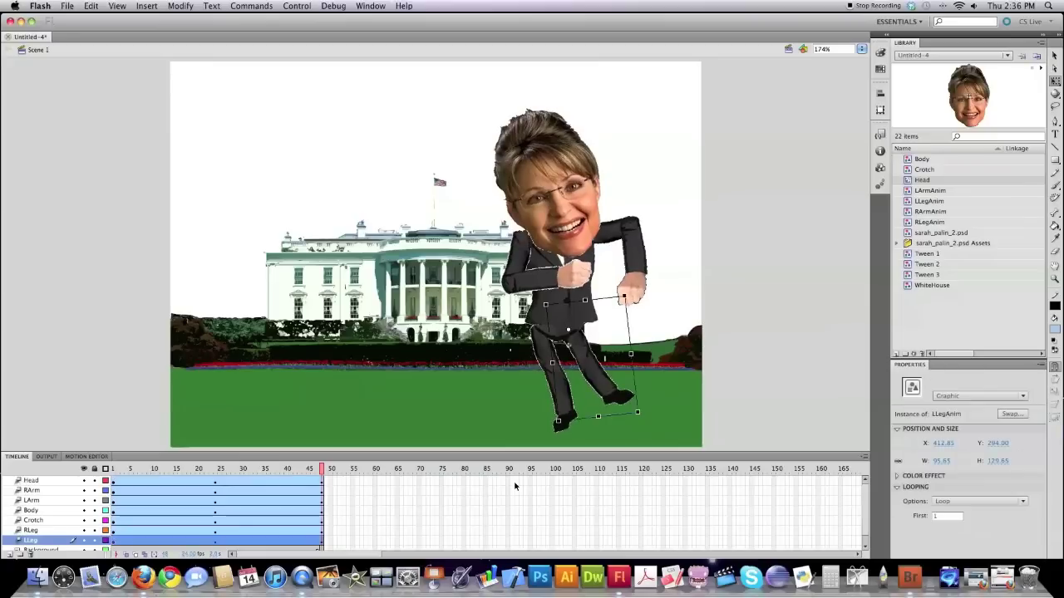
key("Return")
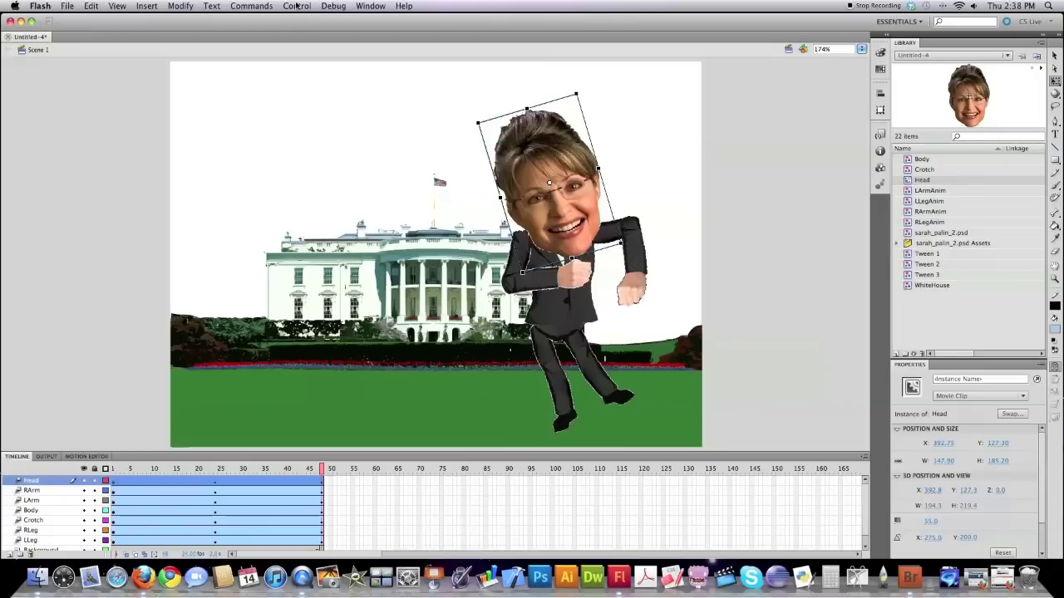
- Preview the dance with Control > Test Movie > Test
left_click(297, 6)
mouse_move(330, 87)
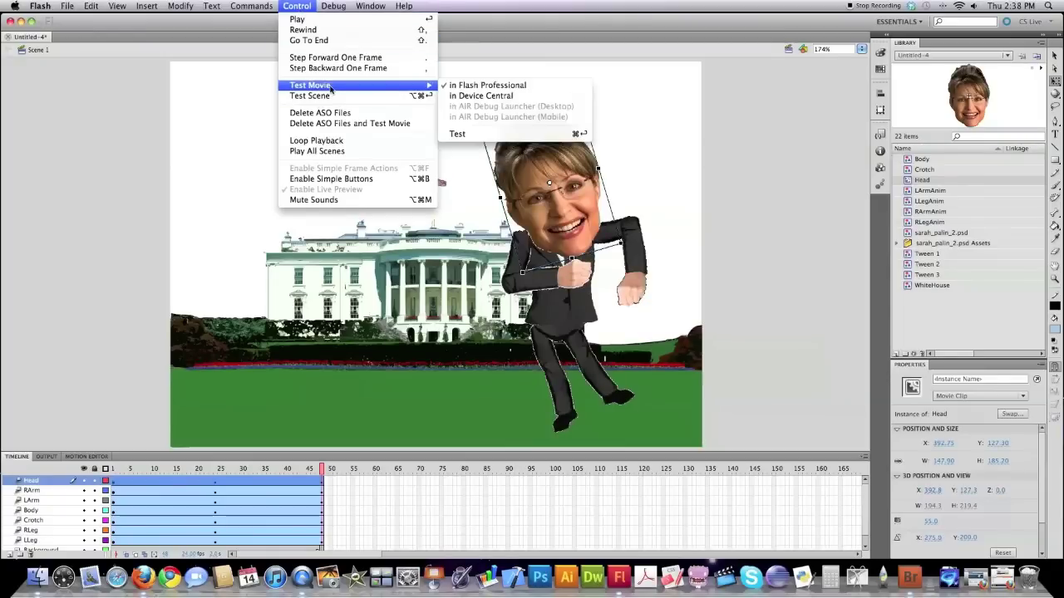
left_click(463, 134)
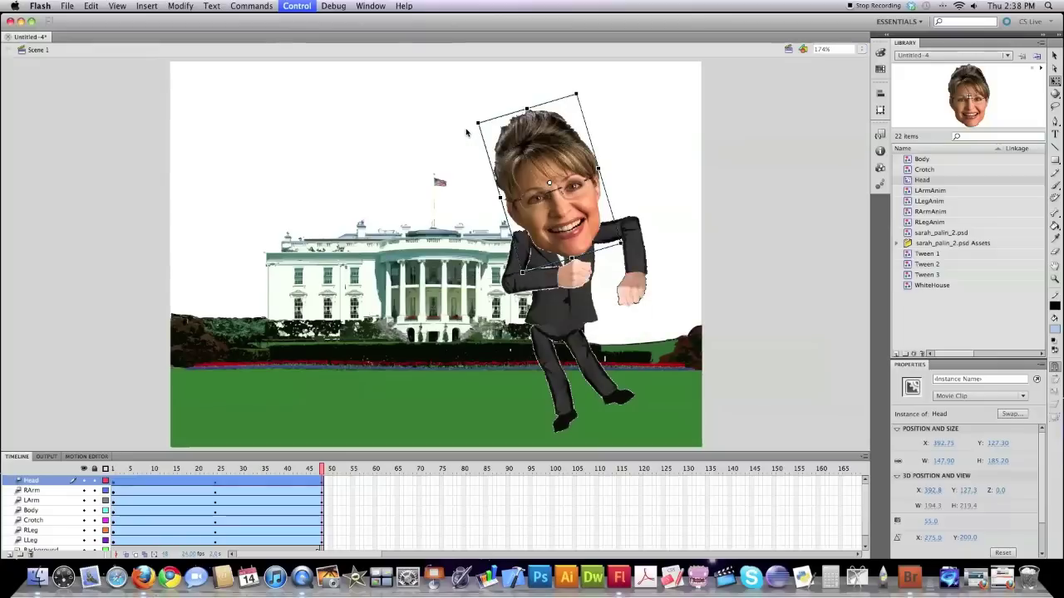